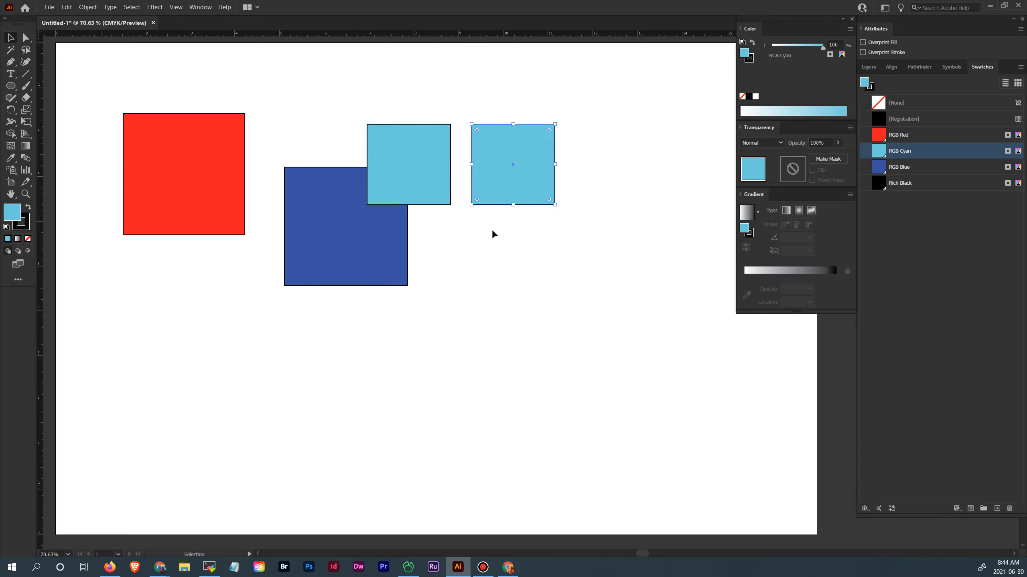
# - Set the opacity of the cyan square overlapping the blue square to 50%
pyautogui.click(408, 147)
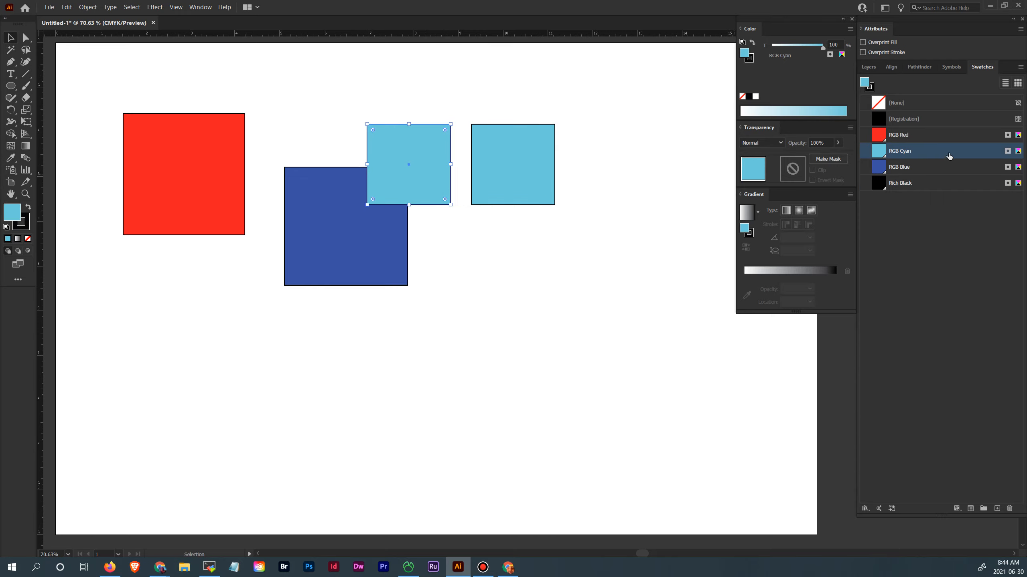
pyautogui.click(608, 178)
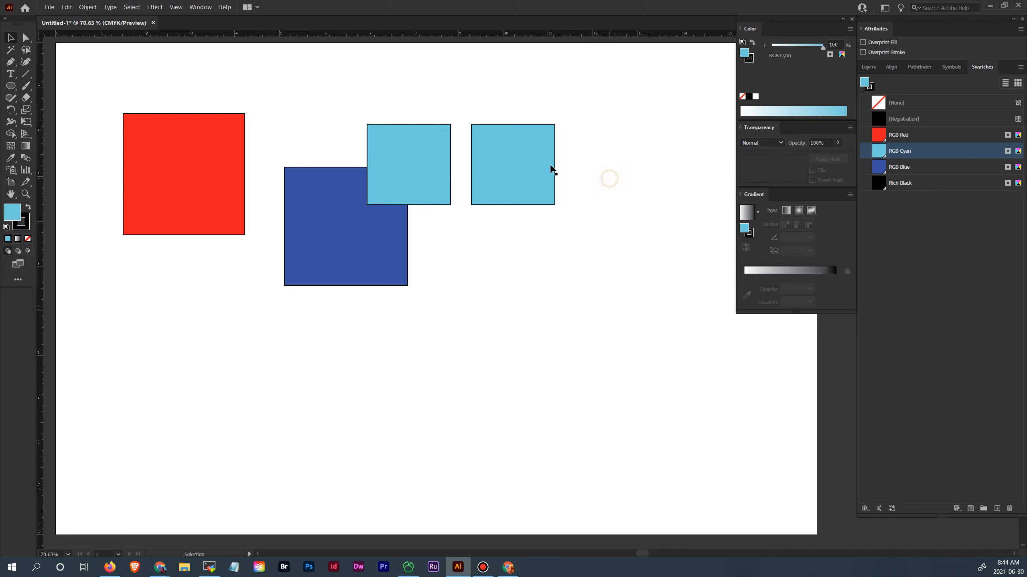
pyautogui.click(423, 153)
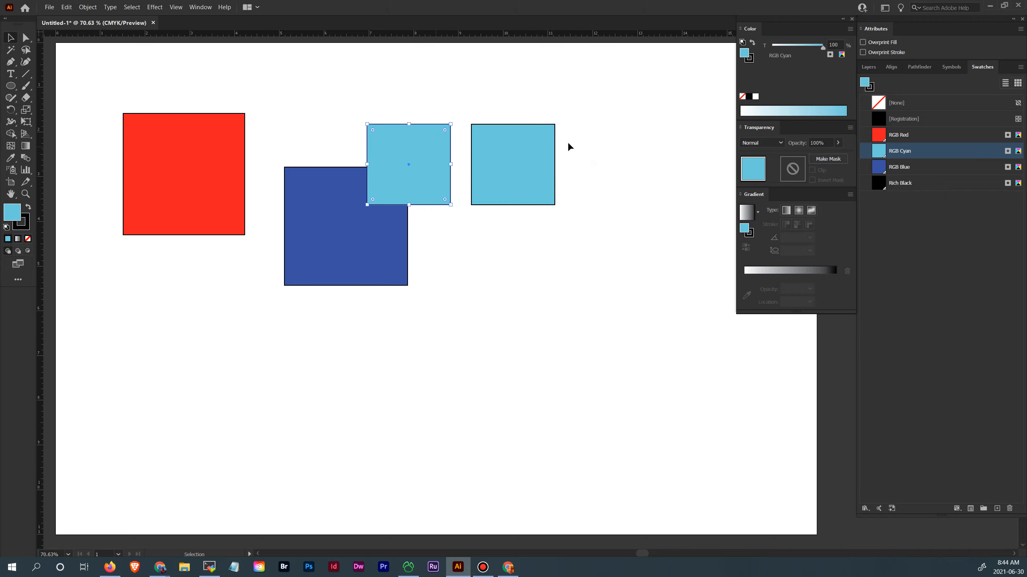
pyautogui.click(827, 144)
pyautogui.write('50')
pyautogui.press('Return')
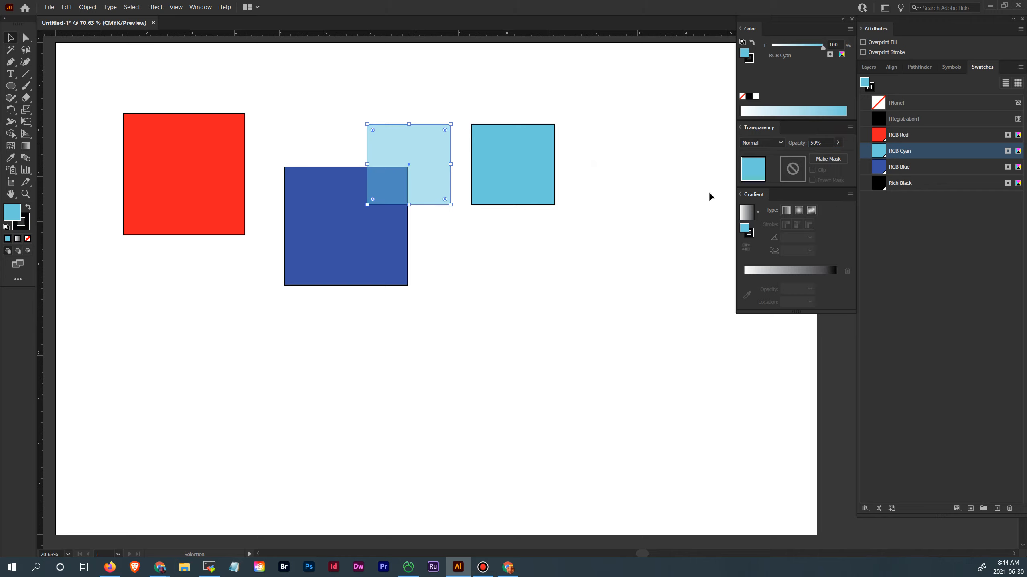
# - Set the RGB Cyan fill tint of the separate cyan square to 50%
pyautogui.click(564, 203)
pyautogui.click(515, 176)
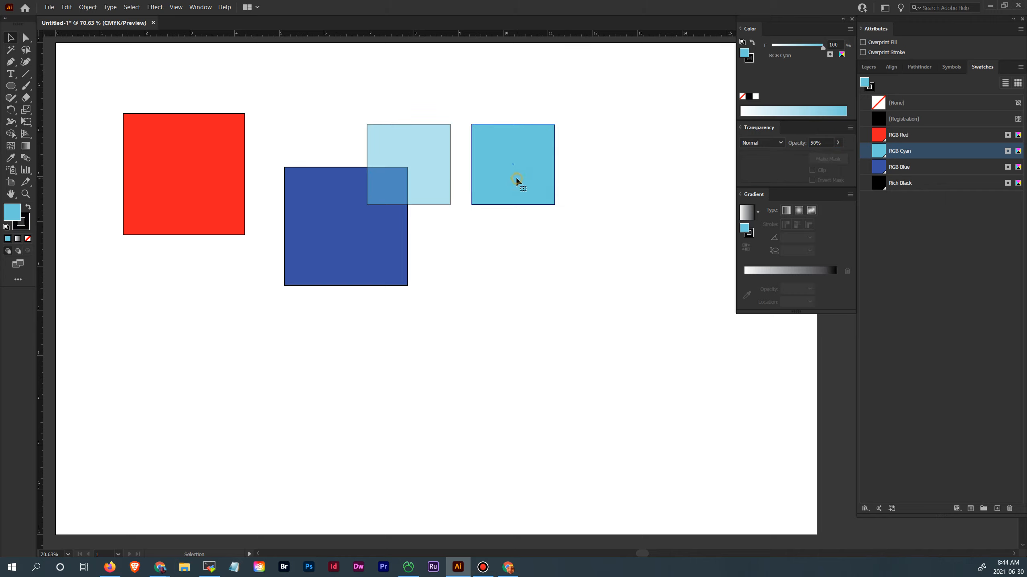
pyautogui.click(838, 44)
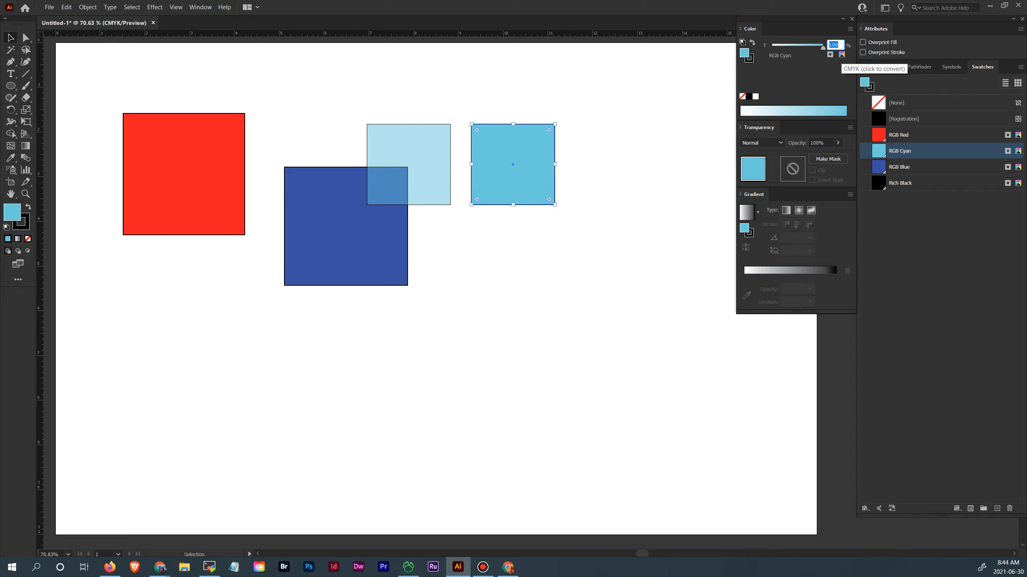
pyautogui.write('50')
pyautogui.press('Return')
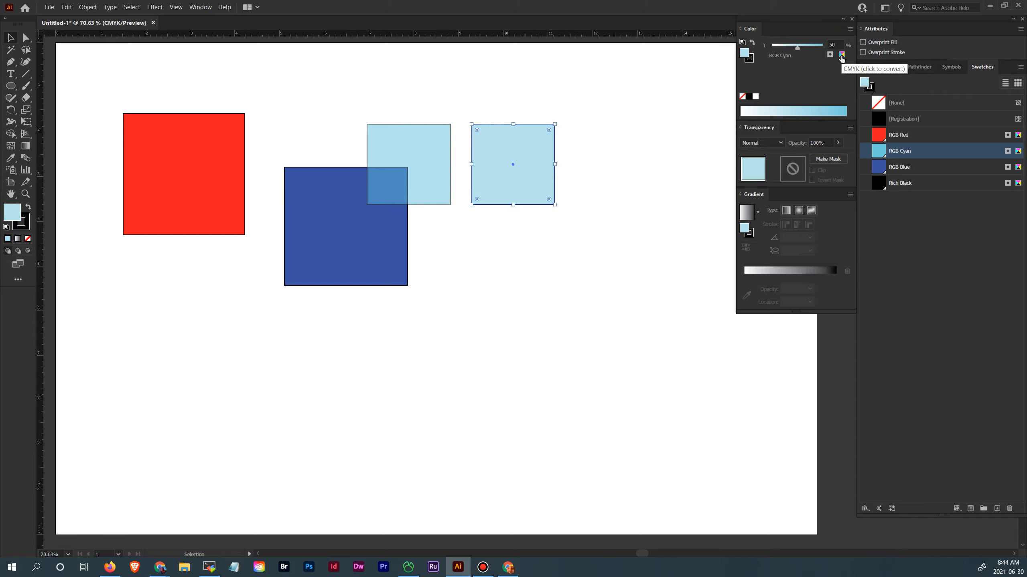
pyautogui.click(585, 187)
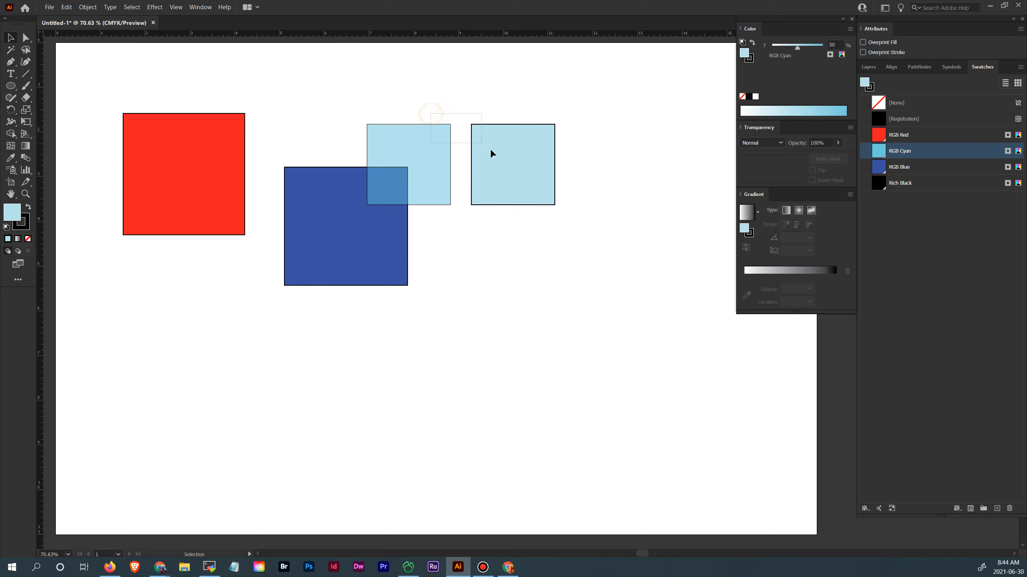
pyautogui.click(481, 156)
pyautogui.click(468, 105)
pyautogui.click(428, 138)
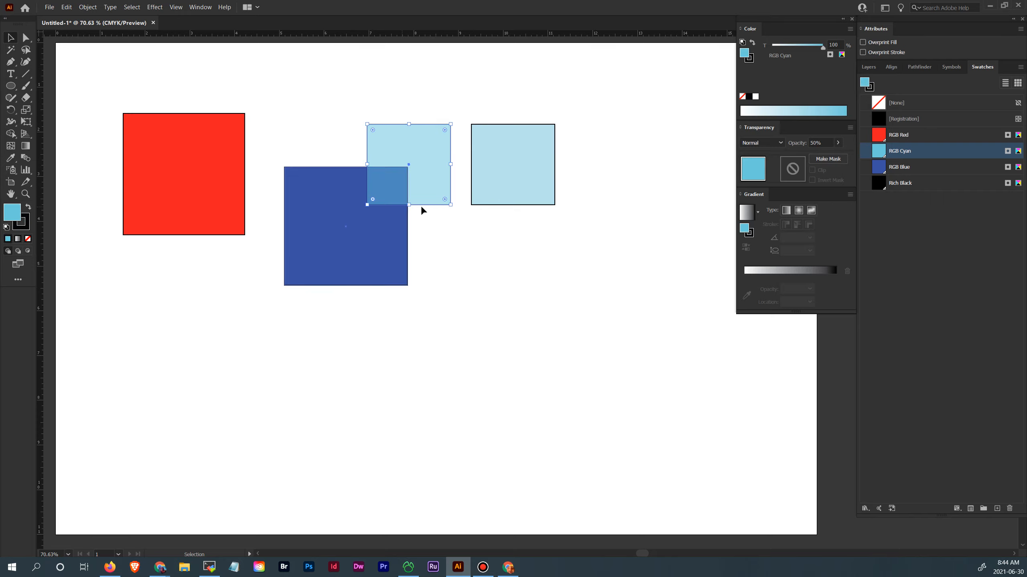
pyautogui.click(436, 214)
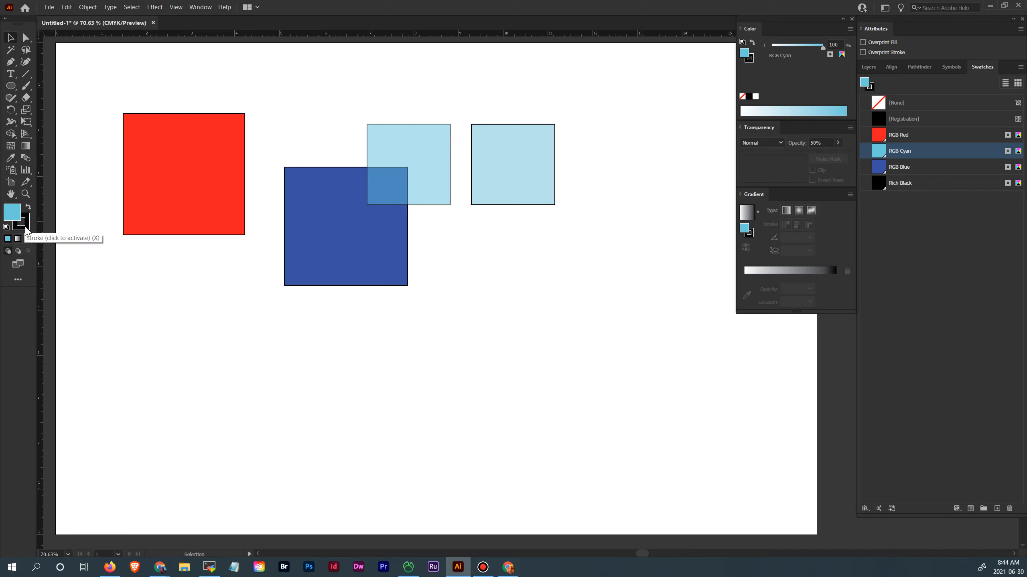
pyautogui.click(28, 229)
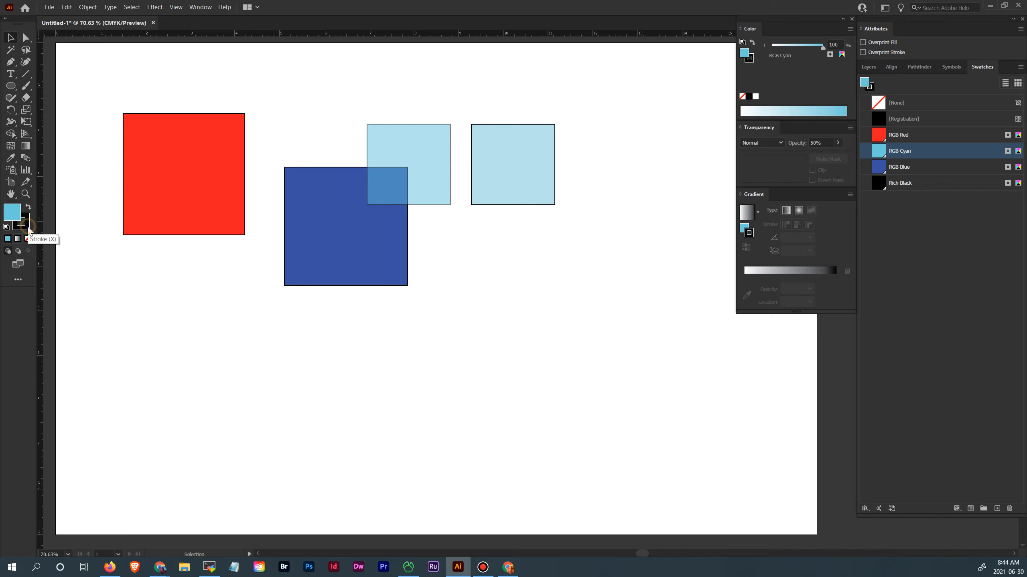
pyautogui.click(18, 214)
pyautogui.click(25, 226)
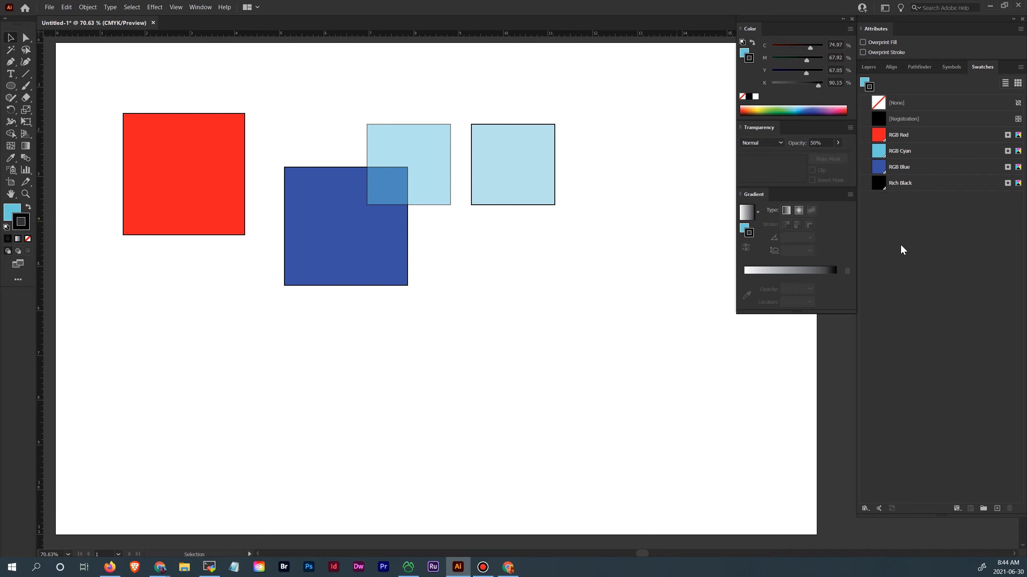
pyautogui.click(919, 155)
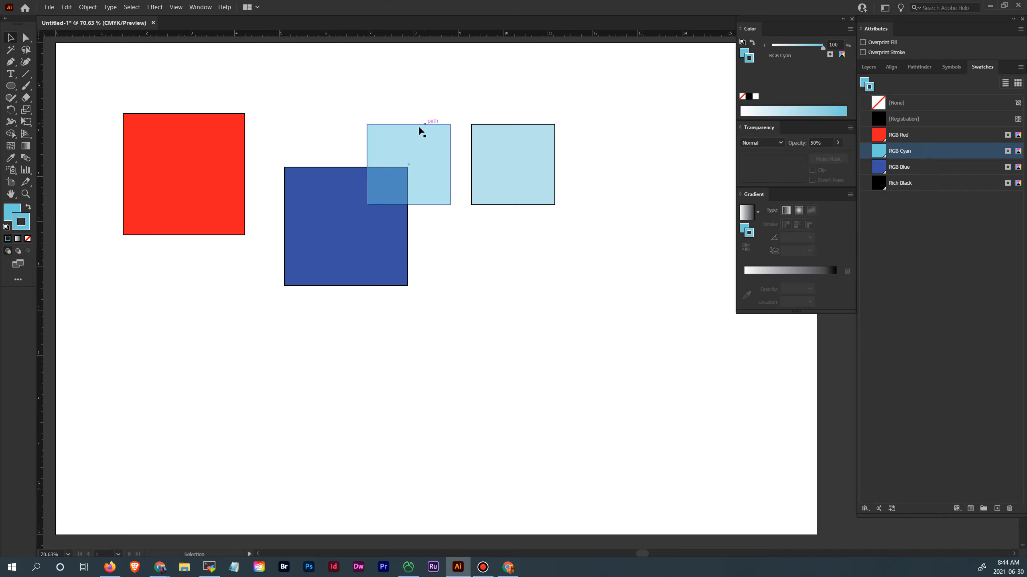
# - Apply the RGB Cyan swatch to the stroke of the semi-transparent square overlapping the blue one
pyautogui.click(428, 138)
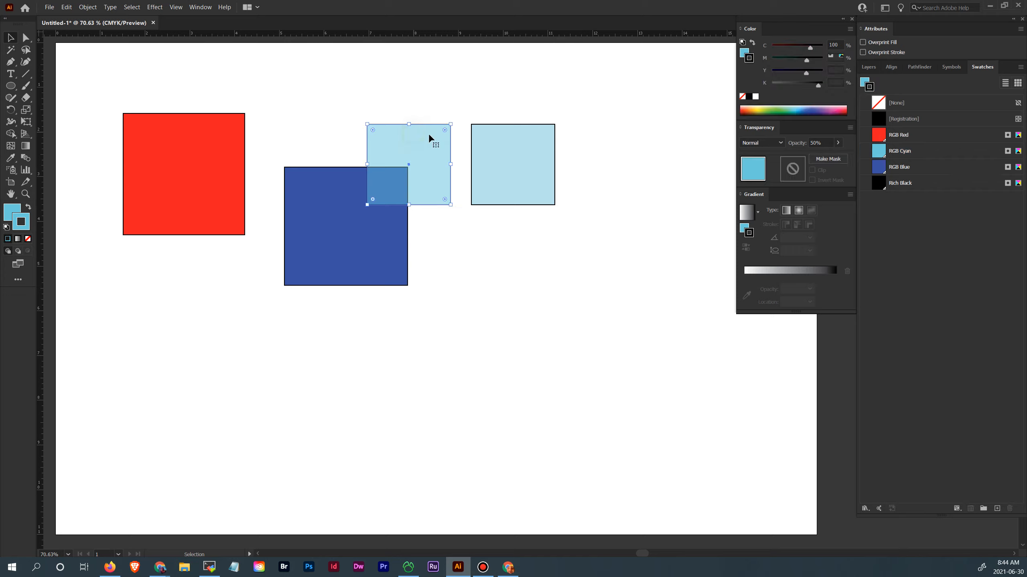
pyautogui.click(925, 155)
pyautogui.click(512, 295)
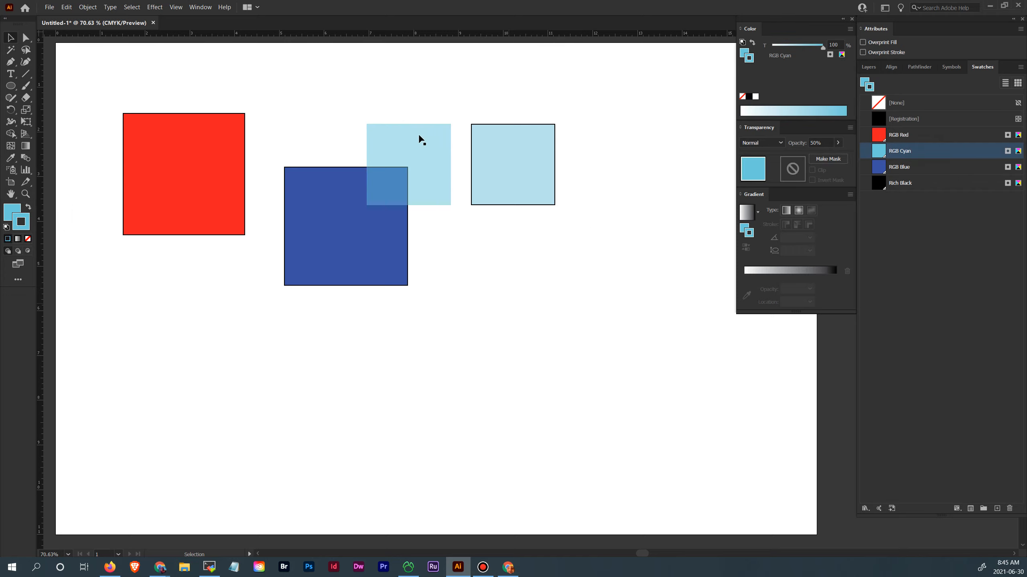
# - Place the 50% tint square right beside the semi-transparent square and remove its stroke
pyautogui.click(435, 166)
pyautogui.click(525, 146)
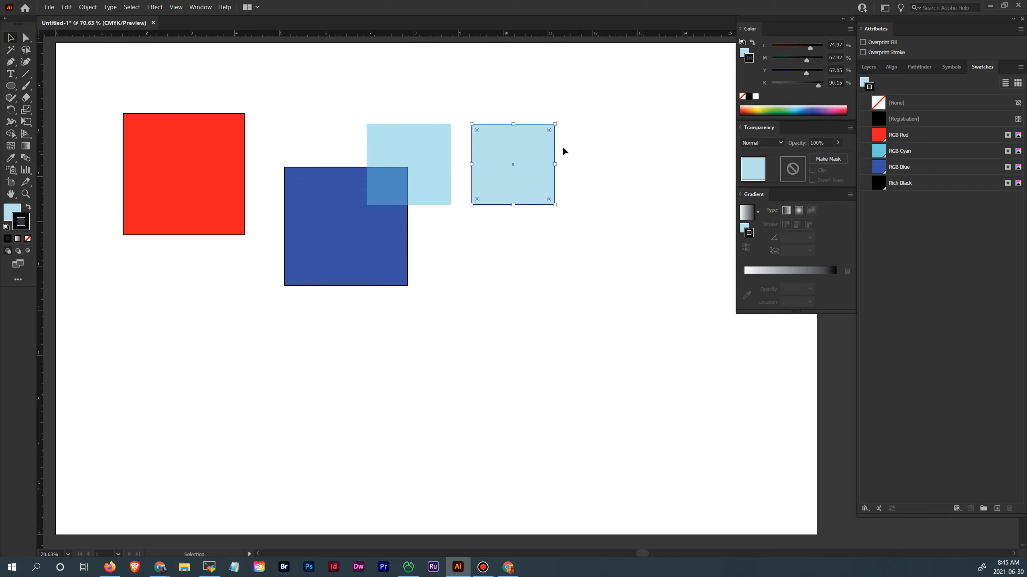
pyautogui.moveTo(493, 140); pyautogui.dragTo(483, 140)
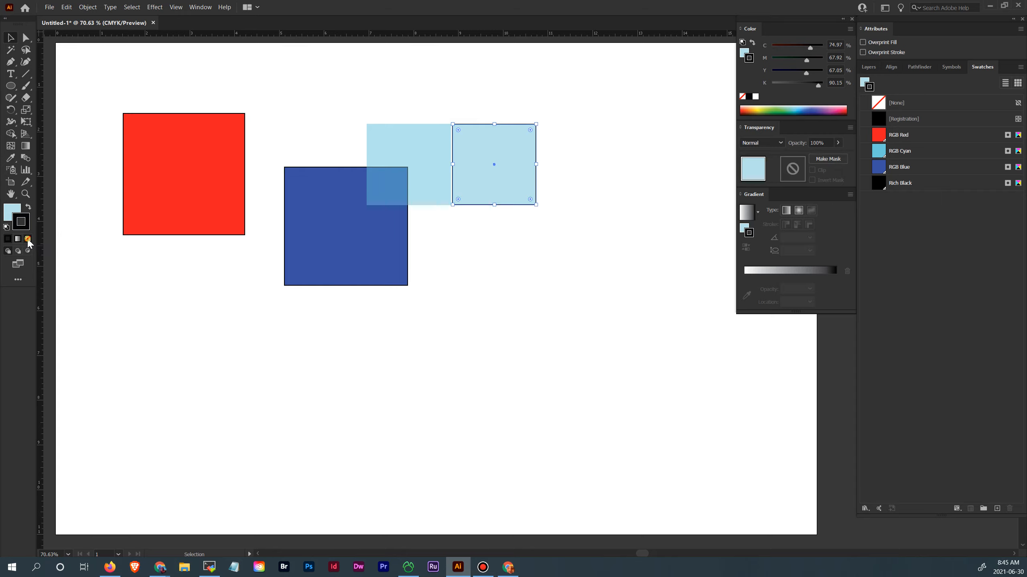
pyautogui.click(28, 239)
pyautogui.click(516, 284)
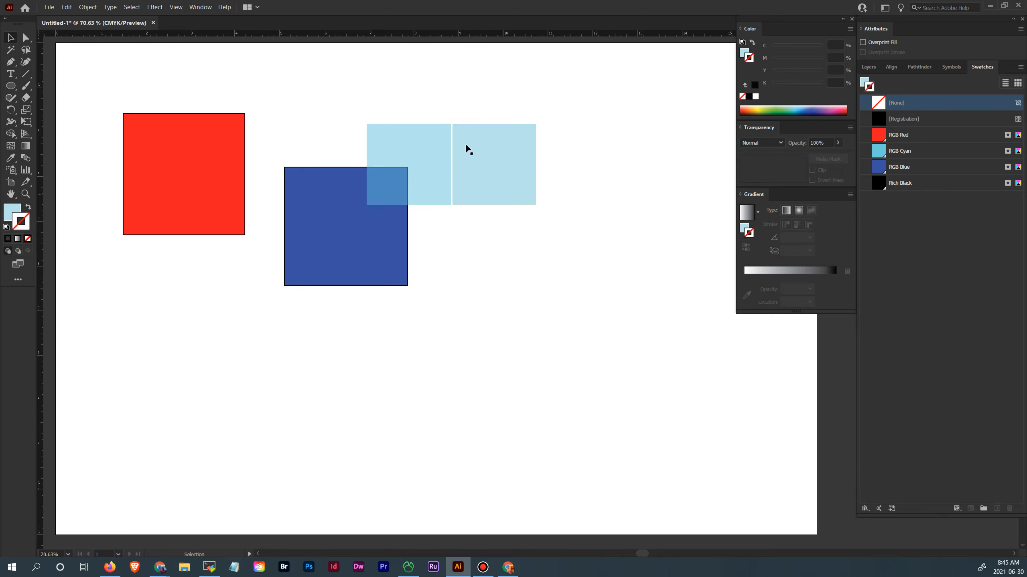
# - Move the blue square out from under the semi-transparent square and back beneath its lower-left corner
pyautogui.click(446, 147)
pyautogui.click(487, 143)
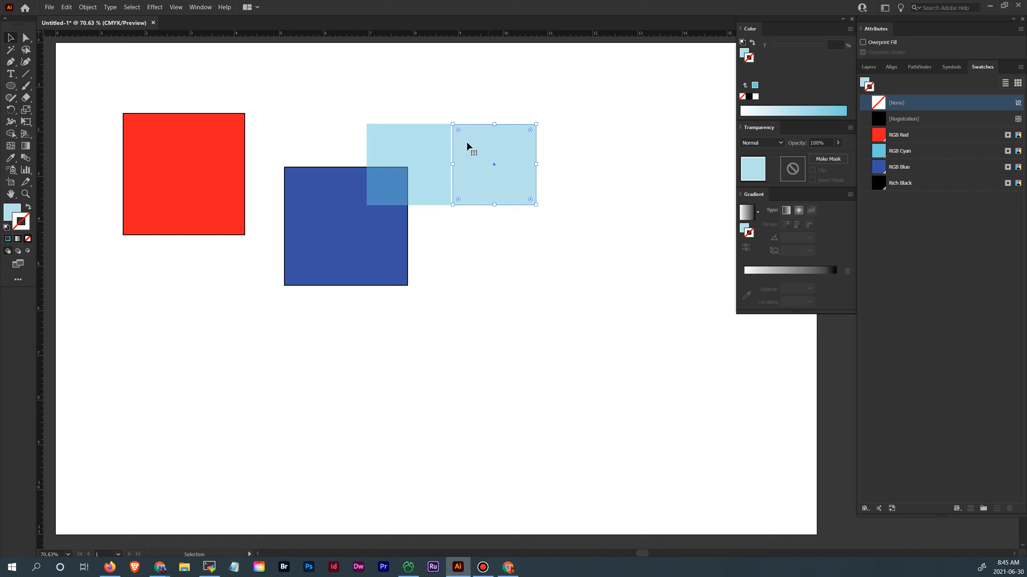
pyautogui.click(431, 141)
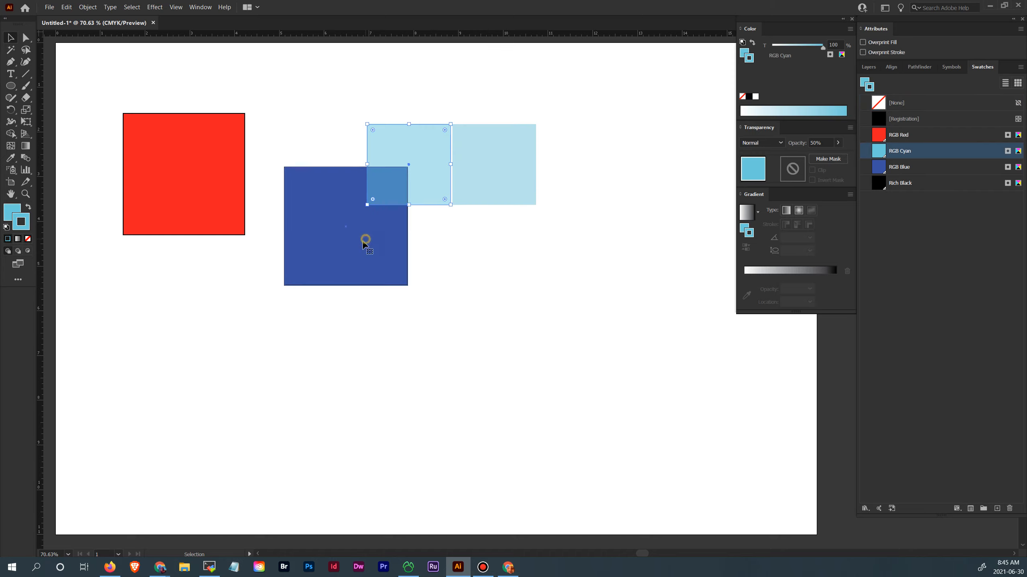
pyautogui.moveTo(363, 243); pyautogui.dragTo(264, 332)
pyautogui.click(387, 196)
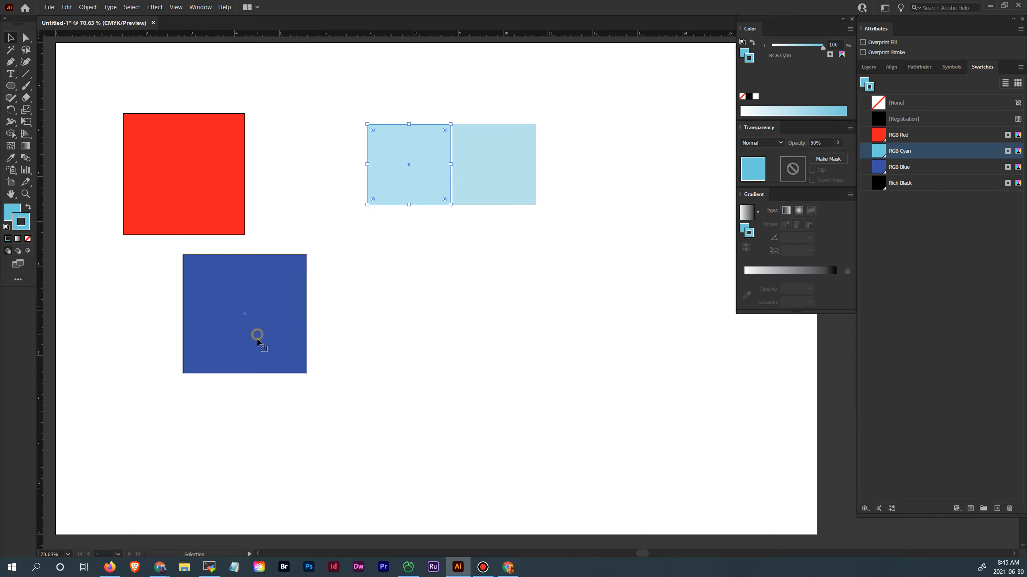
pyautogui.moveTo(258, 341); pyautogui.dragTo(350, 257)
# - Move the 50% tint square over the blue square's lower-right corner and compare it with the semi-transparent square
pyautogui.click(477, 175)
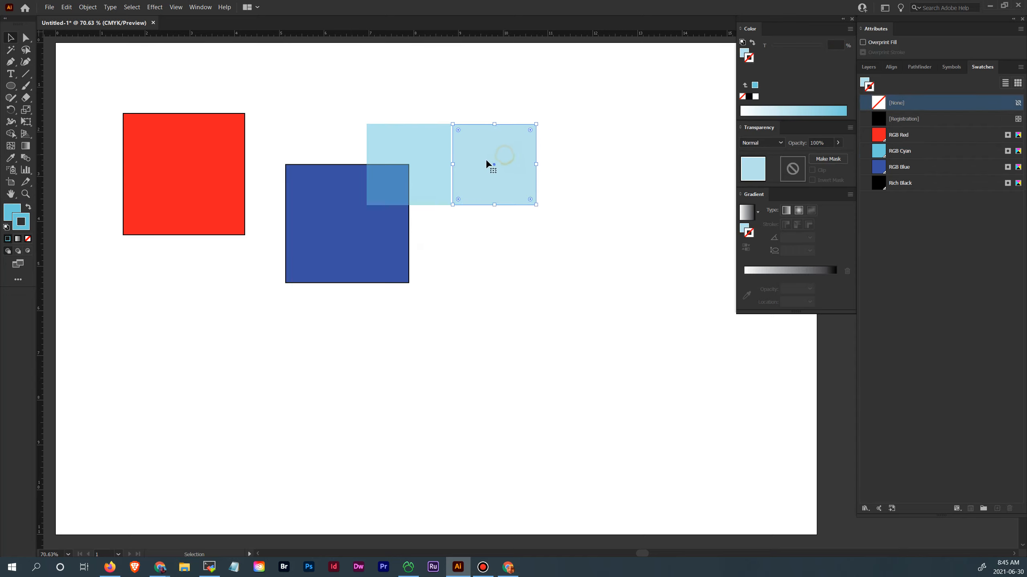
pyautogui.moveTo(487, 162); pyautogui.dragTo(405, 285)
pyautogui.click(499, 290)
pyautogui.click(427, 154)
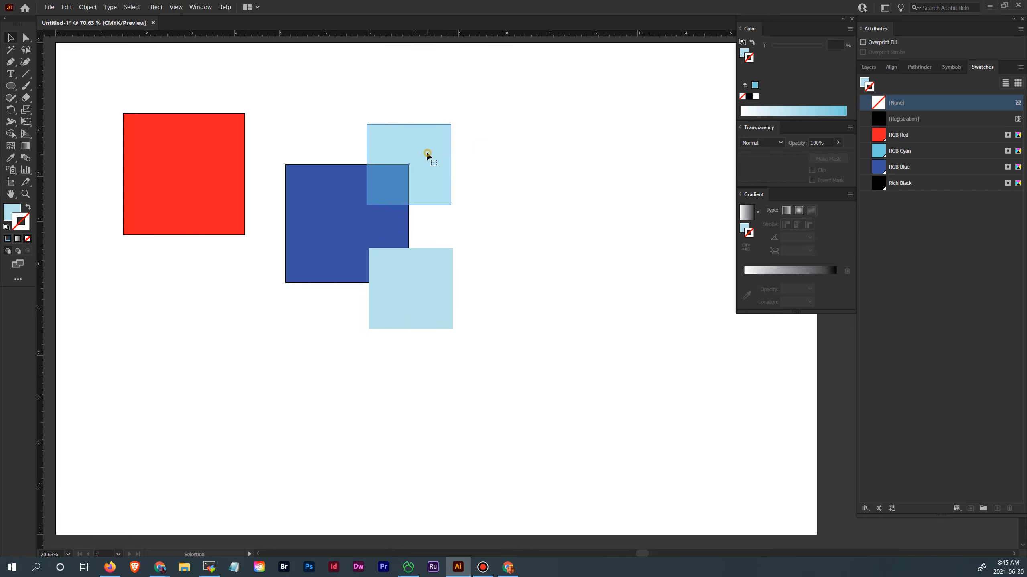
pyautogui.click(420, 267)
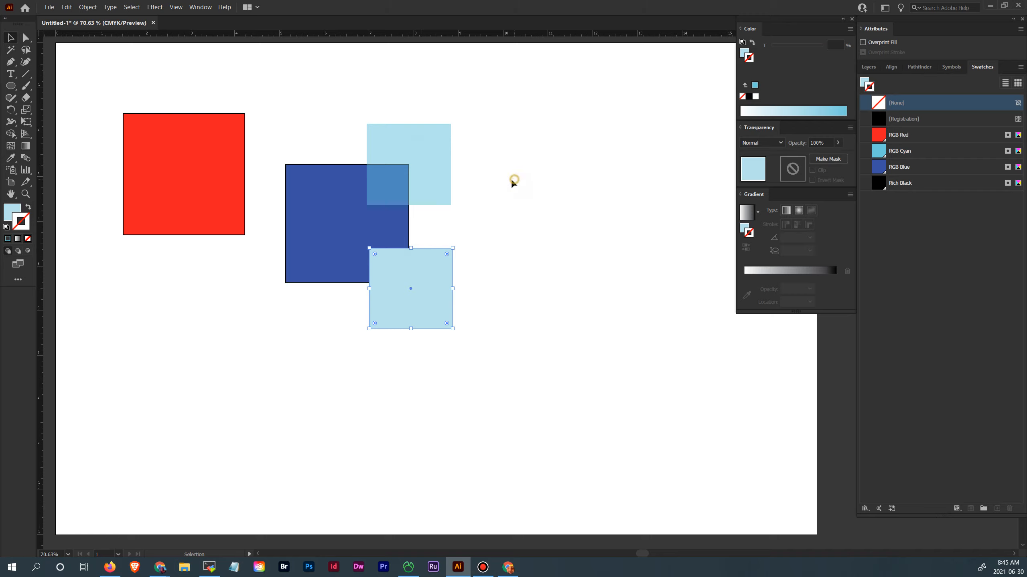
pyautogui.click(445, 165)
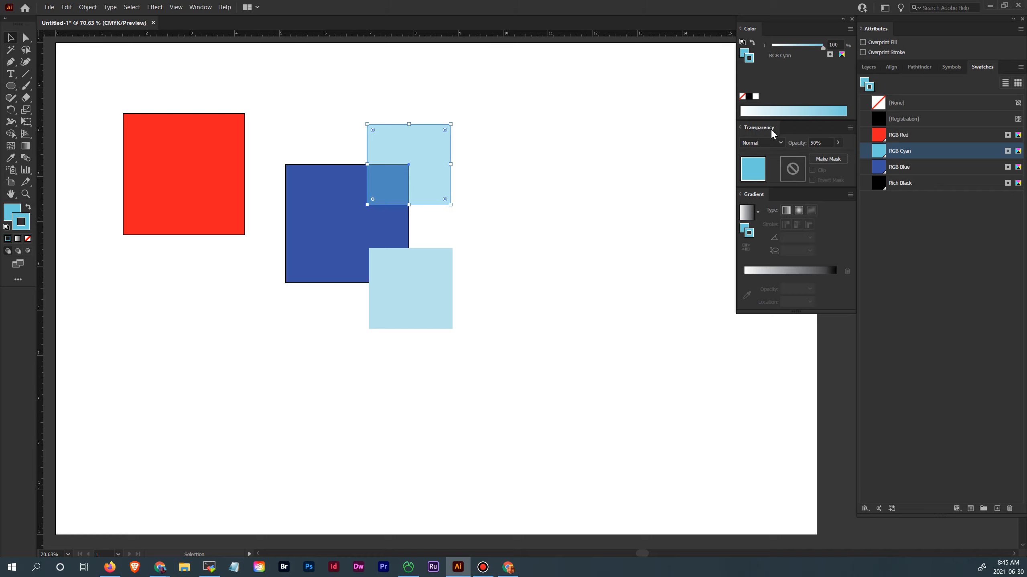
# - Target the fill of the lower light cyan square and set its RGB Cyan tint to 50%
pyautogui.click(435, 250)
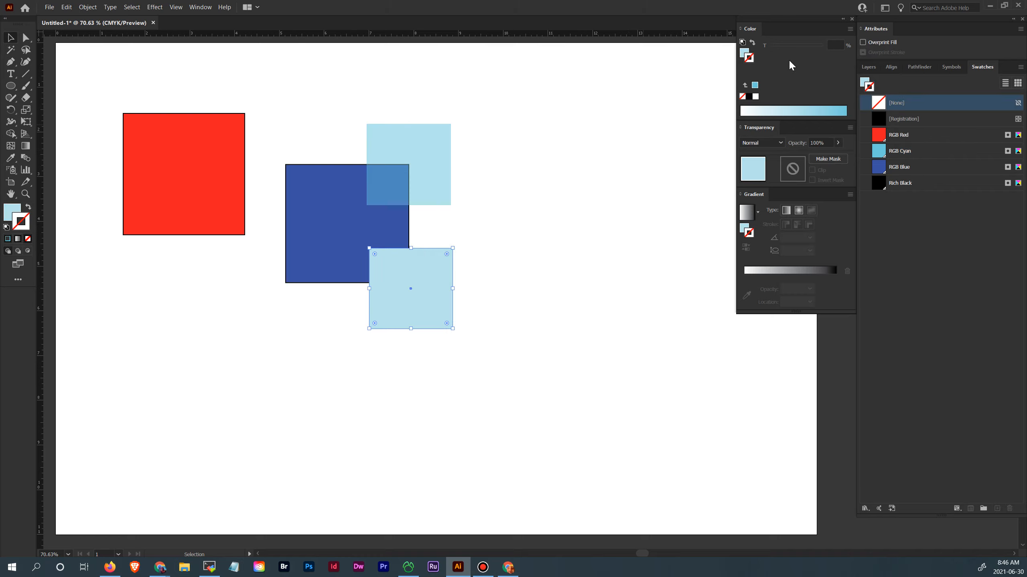
pyautogui.click(742, 52)
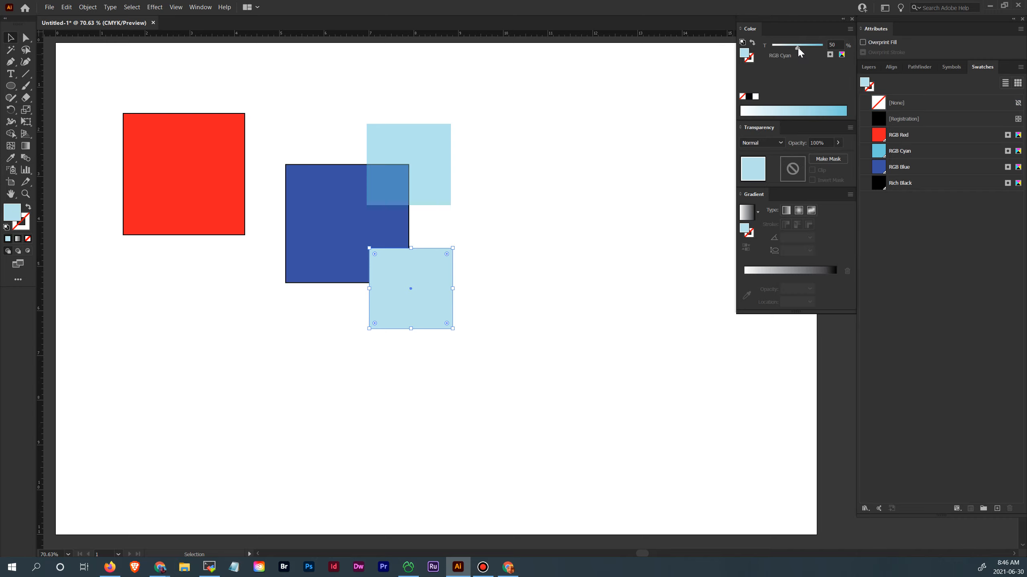
pyautogui.moveTo(798, 48); pyautogui.dragTo(802, 47)
pyautogui.click(831, 45)
pyautogui.write('50')
pyautogui.press('Return')
# - Set the opacity of the lower light cyan square to 50%
pyautogui.click(821, 143)
pyautogui.moveTo(825, 143); pyautogui.dragTo(804, 142)
pyautogui.write('50')
pyautogui.press('Return')
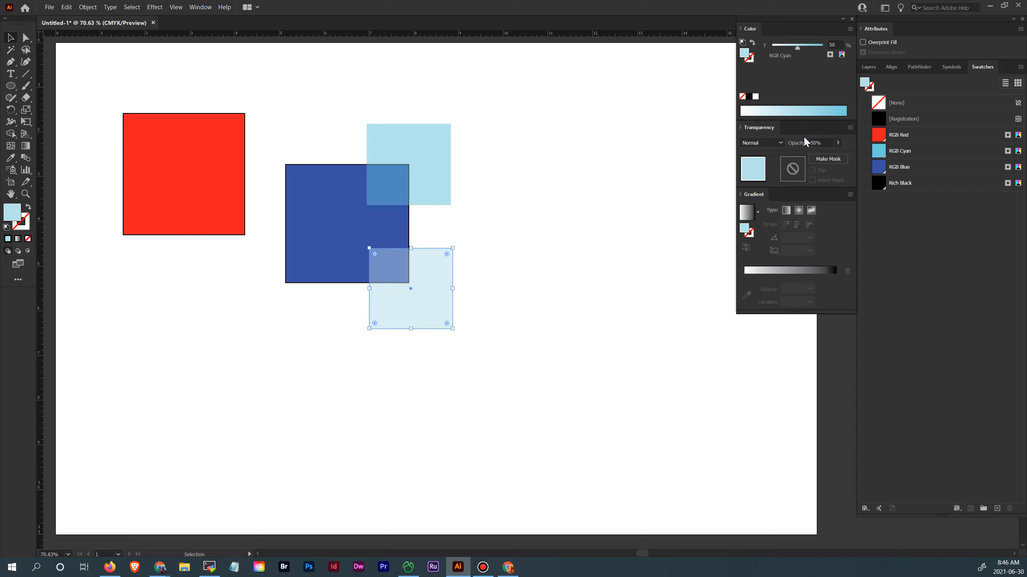
pyautogui.click(513, 245)
# - Nudge the lower light cyan square into vertical alignment with the semi-transparent square above it
pyautogui.click(430, 279)
pyautogui.moveTo(410, 285); pyautogui.dragTo(408, 282)
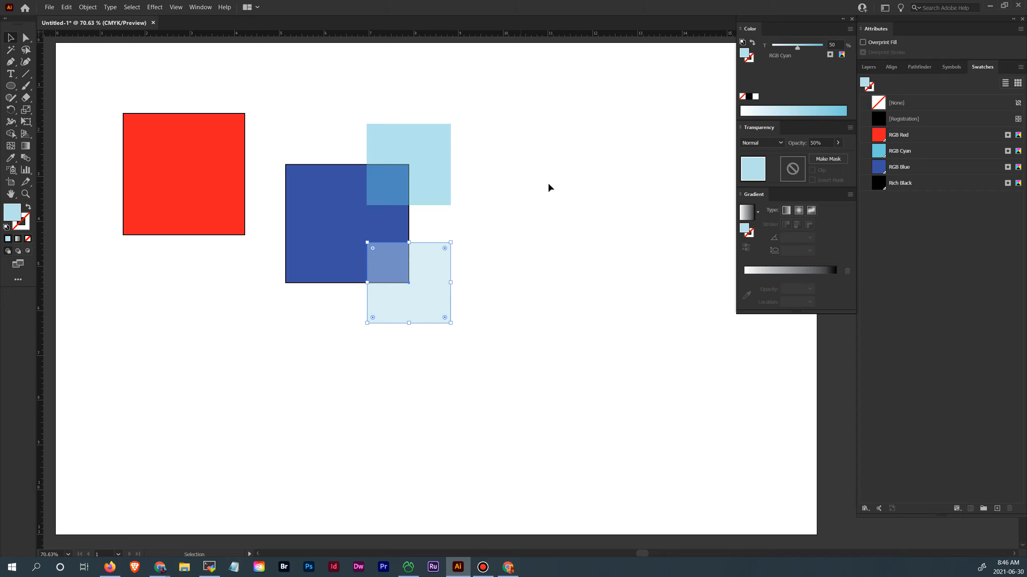
pyautogui.click(547, 208)
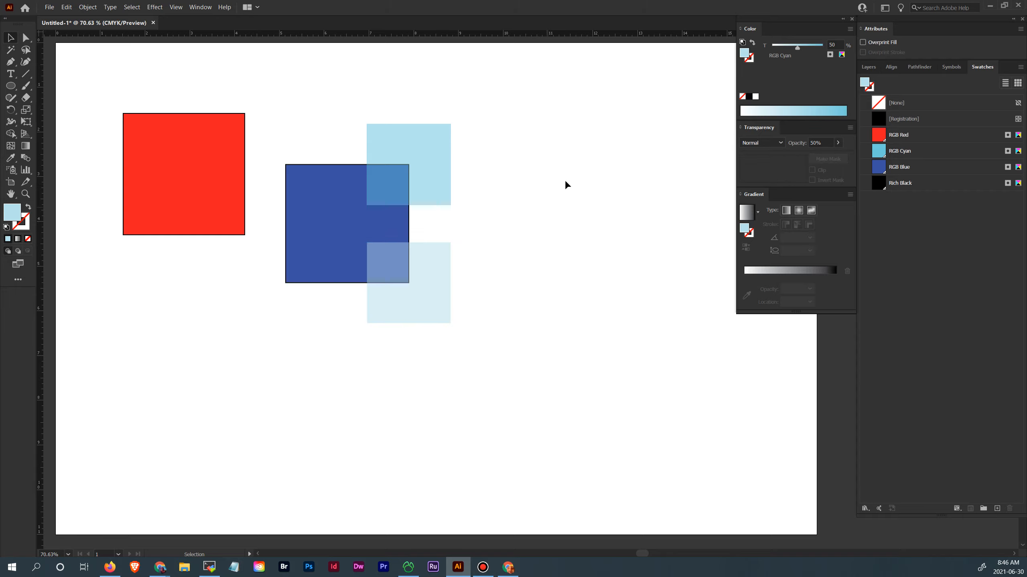
# - Raise the lower light cyan square's opacity to 100%
pyautogui.click(431, 268)
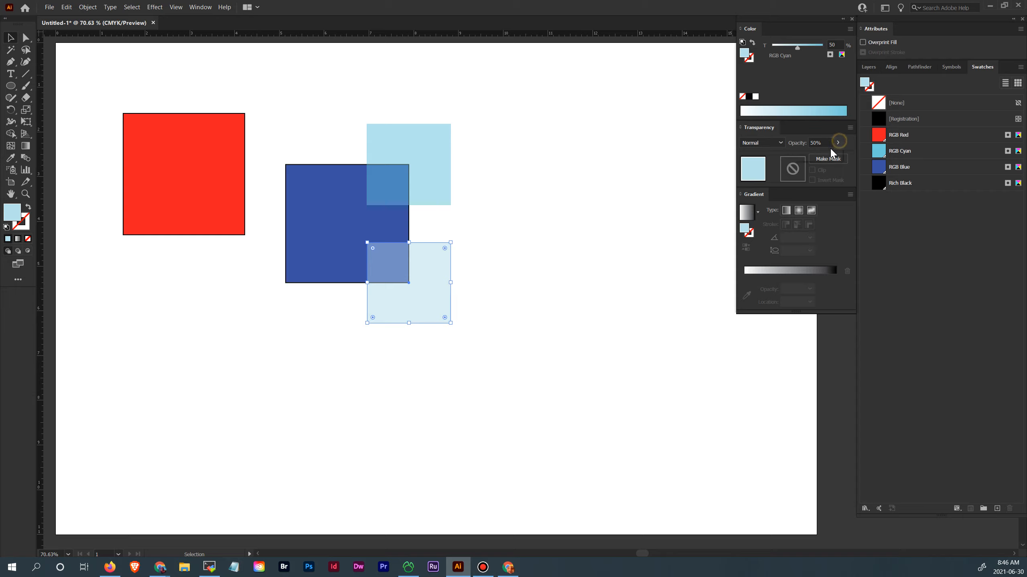
pyautogui.moveTo(817, 154); pyautogui.dragTo(837, 154)
pyautogui.click(666, 174)
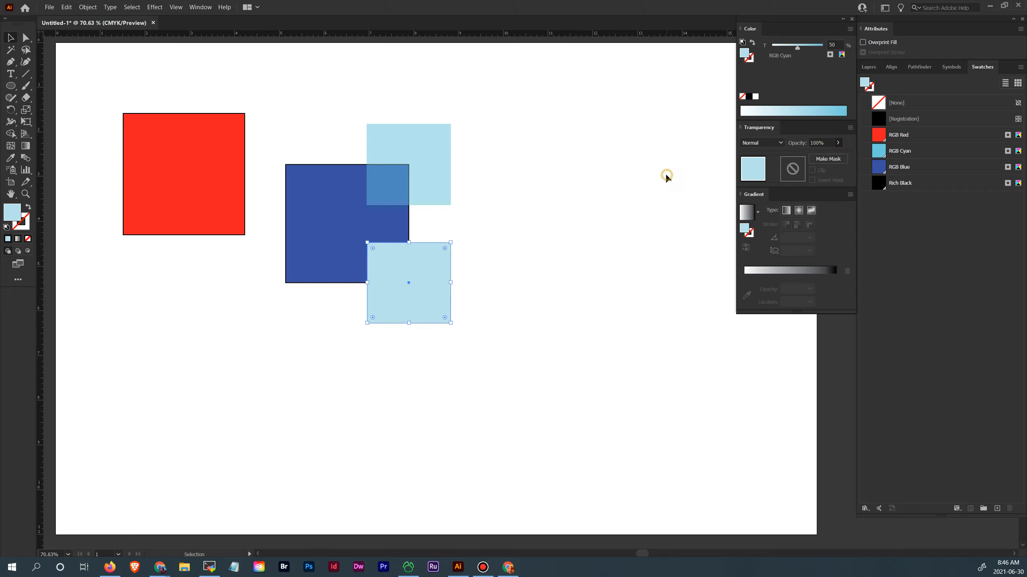
pyautogui.click(478, 203)
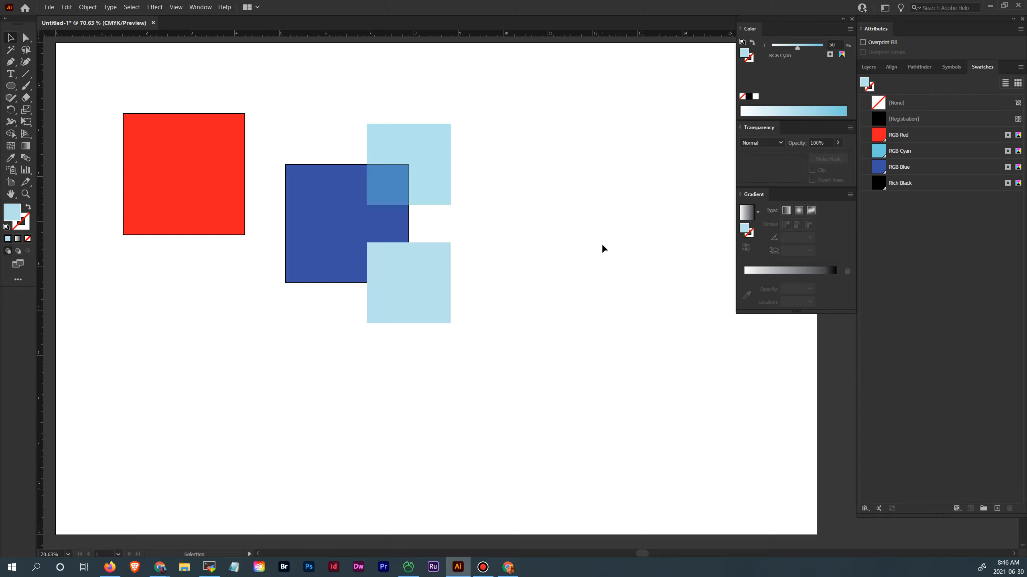
# - Apply the default white-to-black linear gradient to the lower square's fill
pyautogui.click(431, 272)
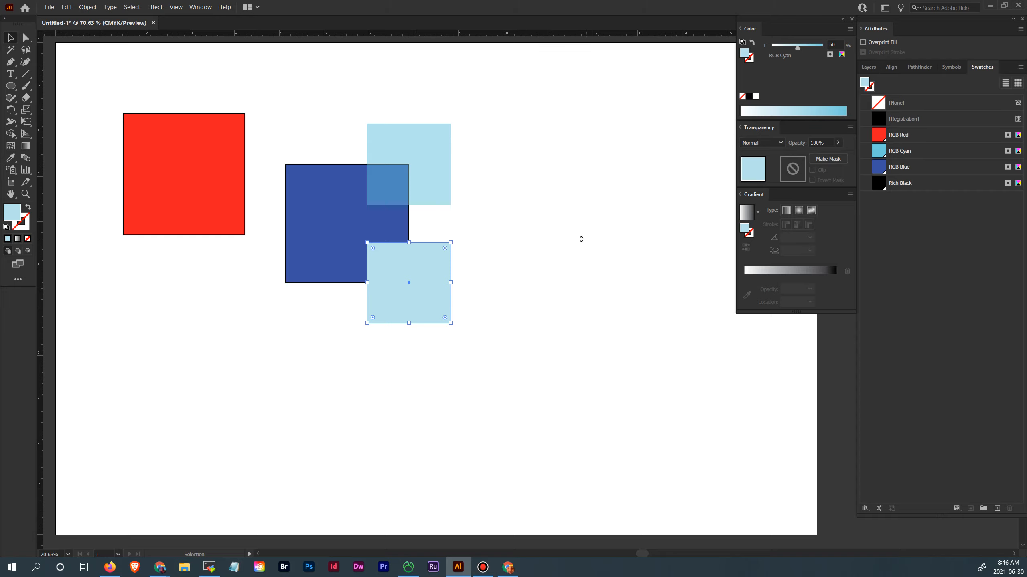
pyautogui.click(749, 214)
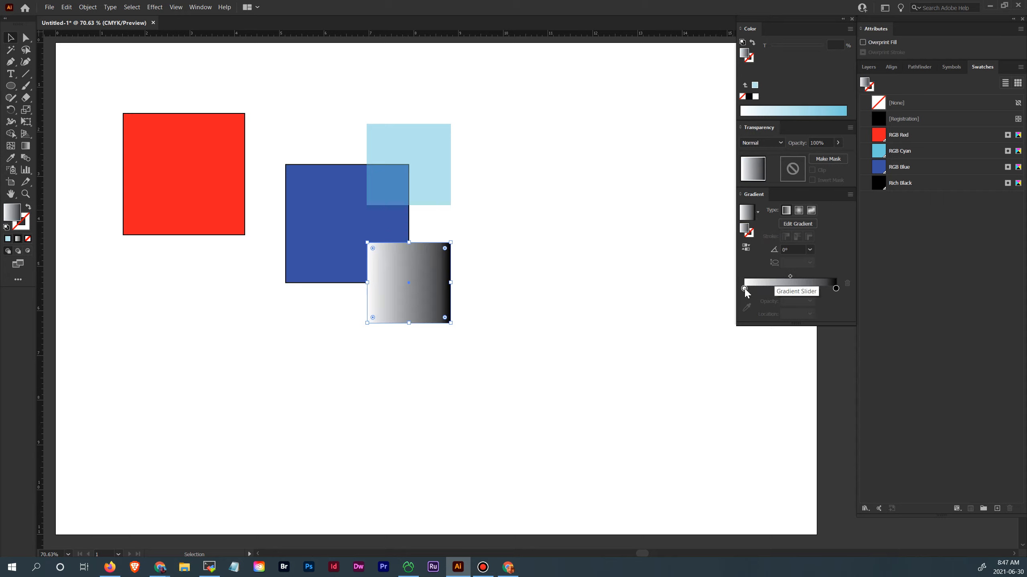
# - Try the Radial type on the lower square's gradient and change the fill to a Freeform gradient
pyautogui.moveTo(744, 289)
pyautogui.mouseDown()
pyautogui.moveTo(763, 289)
pyautogui.moveTo(745, 290)
pyautogui.mouseUp()
pyautogui.moveTo(836, 288)
pyautogui.mouseDown()
pyautogui.moveTo(809, 289)
pyautogui.moveTo(838, 290)
pyautogui.mouseUp()
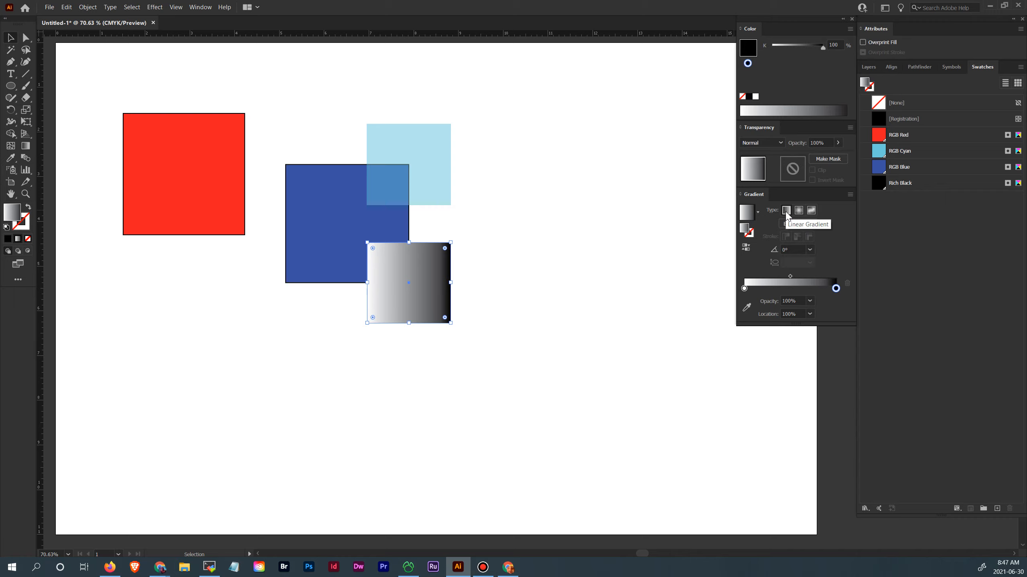
pyautogui.click(798, 210)
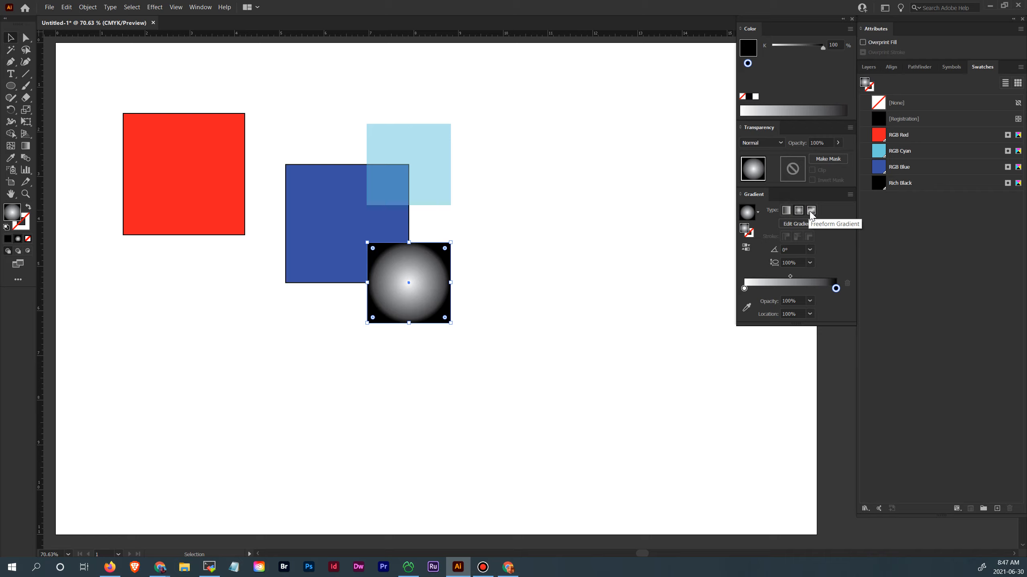
pyautogui.click(811, 212)
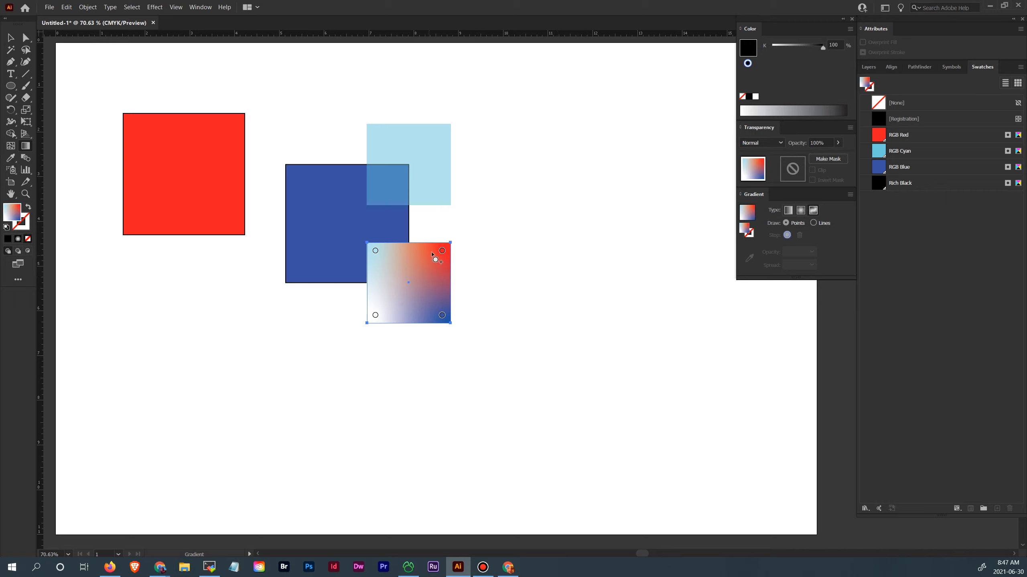
# - Move the red and blue freeform colour points inward and set the blue point's spread to 71%
pyautogui.moveTo(442, 251); pyautogui.dragTo(429, 266)
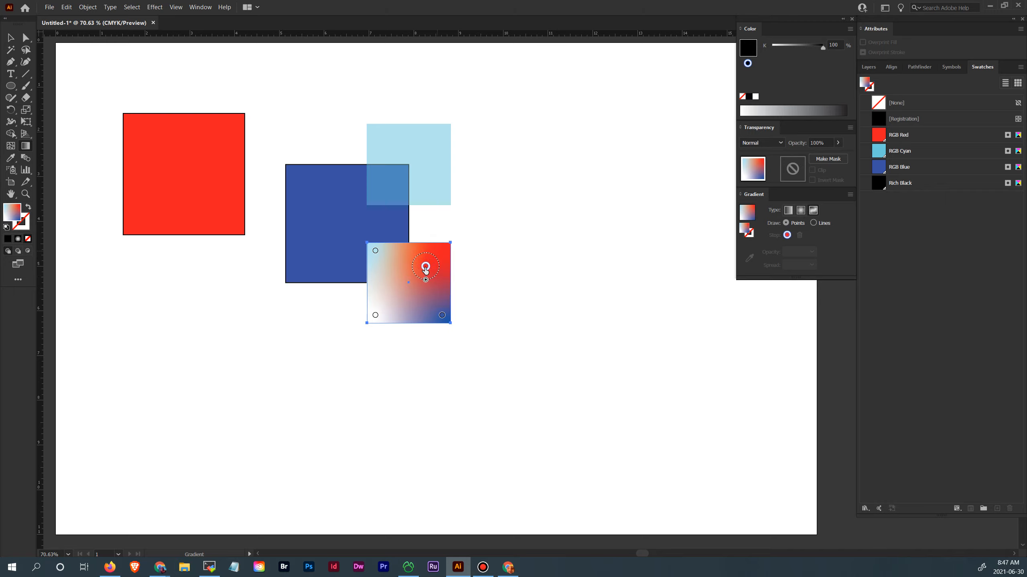
pyautogui.click(431, 260)
pyautogui.click(441, 316)
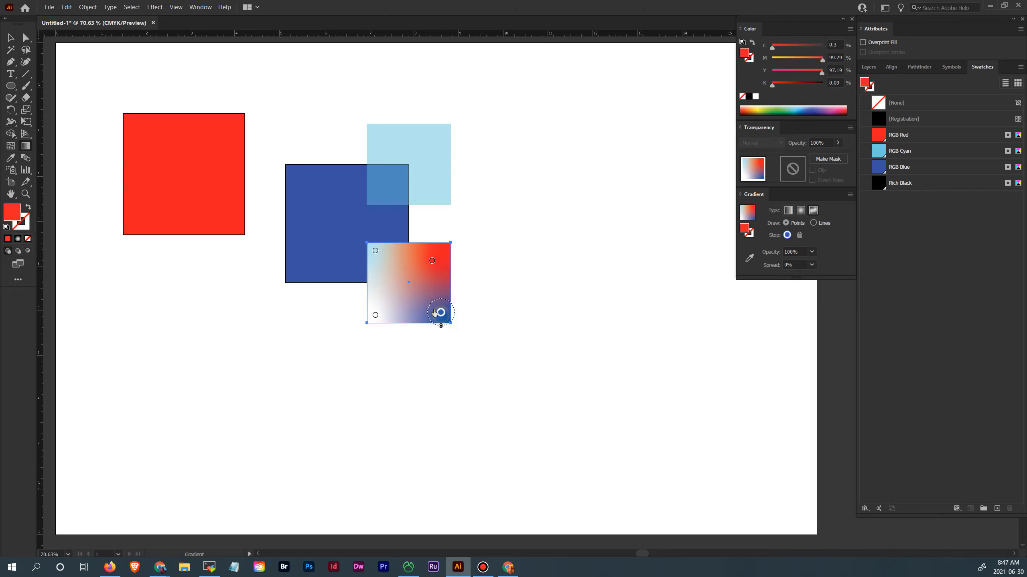
pyautogui.moveTo(441, 316)
pyautogui.mouseDown()
pyautogui.moveTo(421, 294)
pyautogui.moveTo(425, 329)
pyautogui.mouseUp()
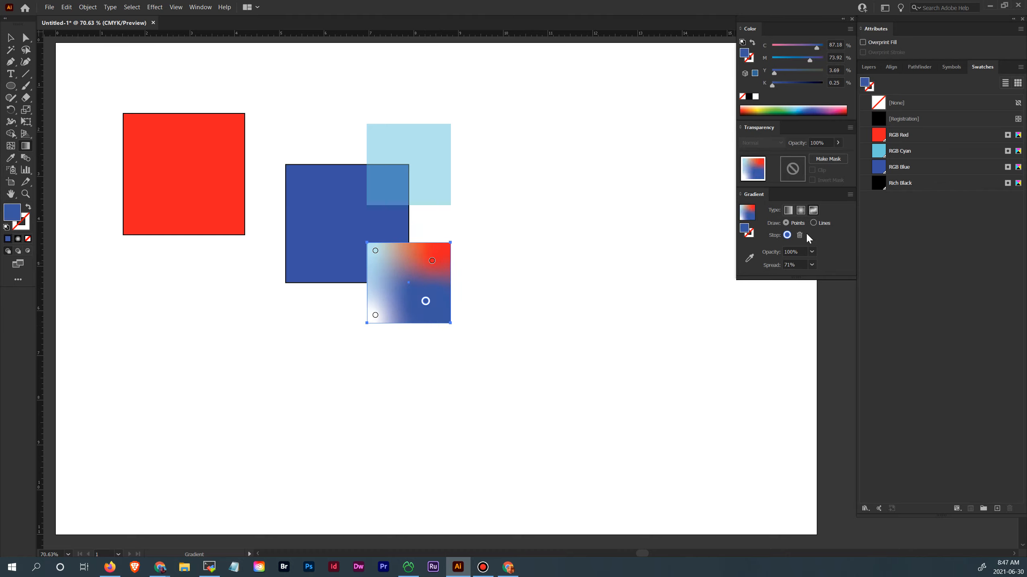
# - Set the freeform gradient to draw Lines and connect the blue, light cyan and white points in a closed loop
pyautogui.click(814, 223)
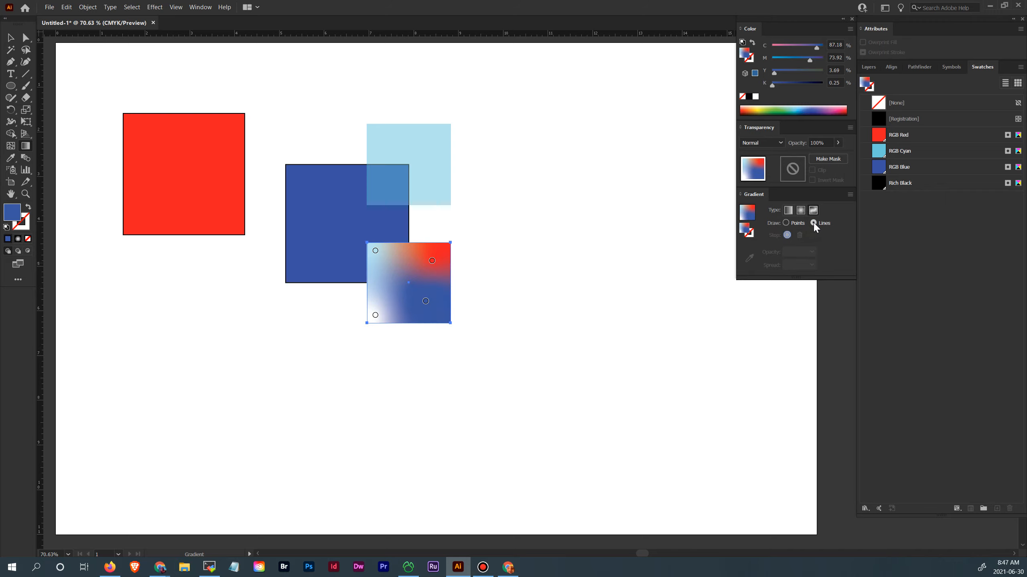
pyautogui.click(424, 303)
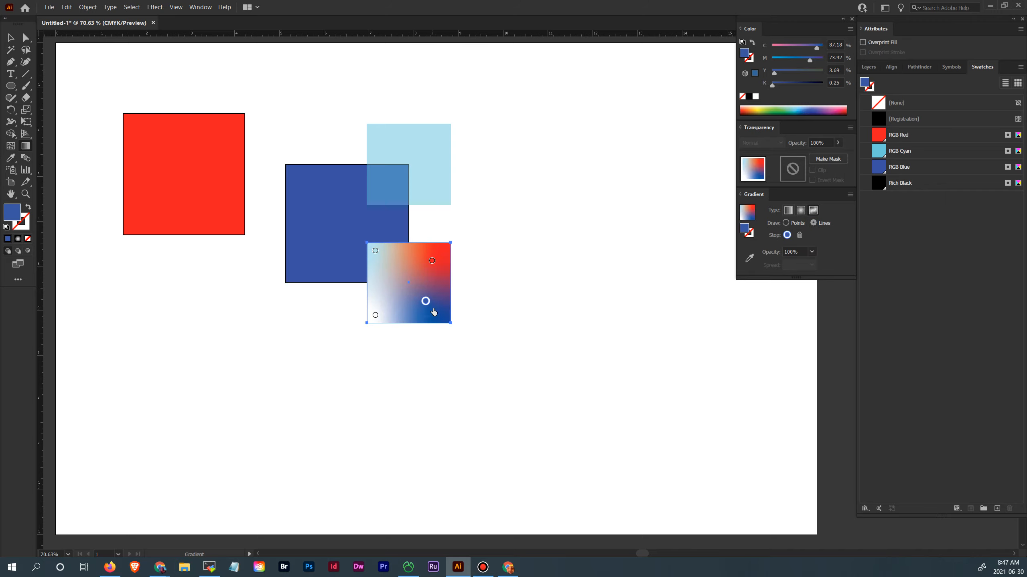
pyautogui.click(374, 251)
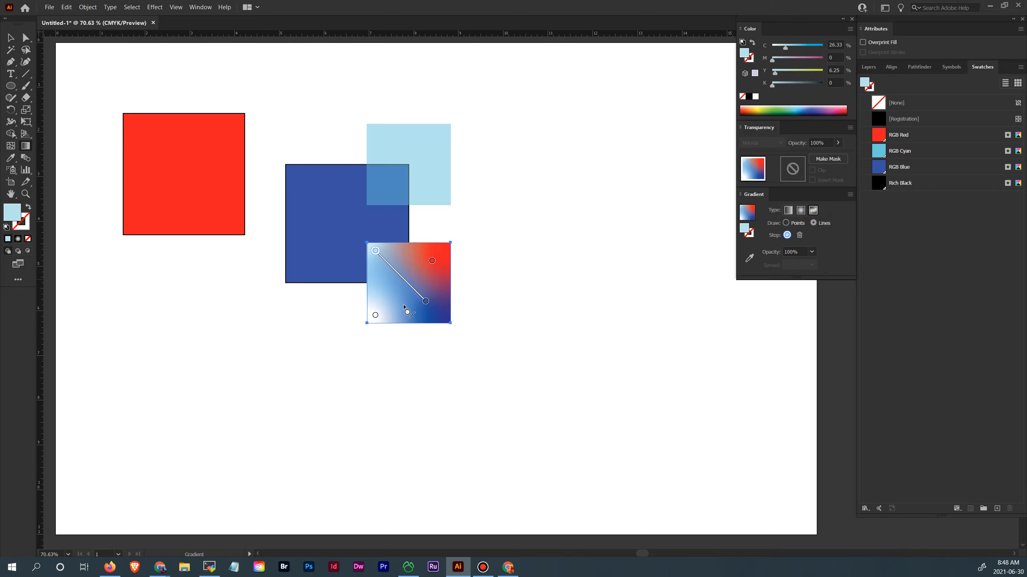
pyautogui.click(375, 316)
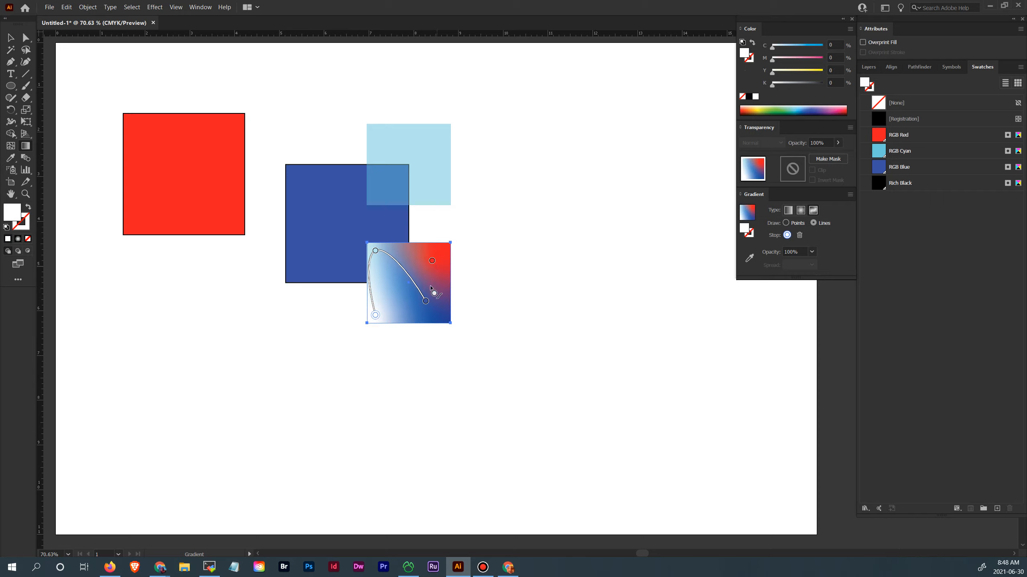
pyautogui.click(426, 301)
pyautogui.click(432, 262)
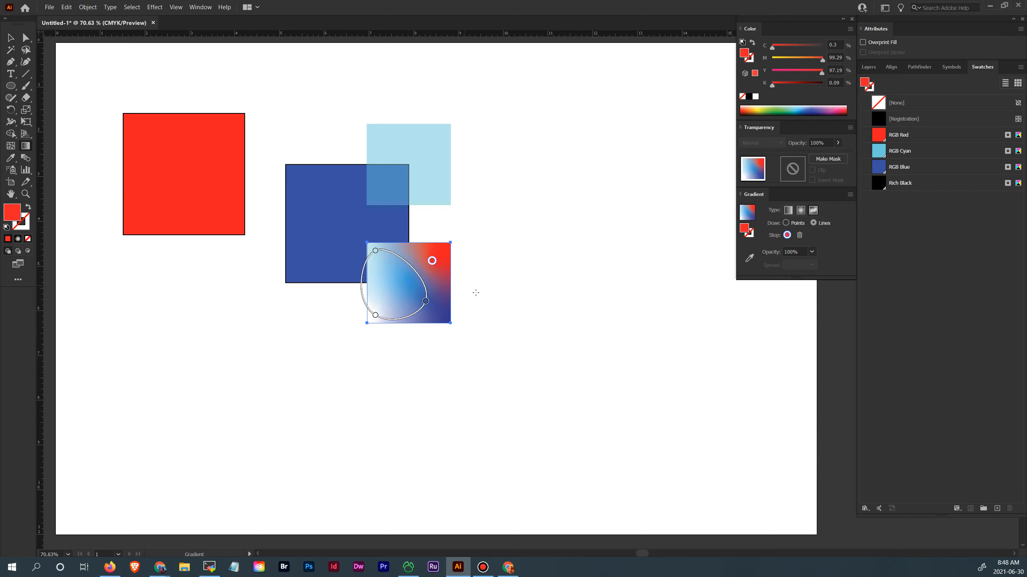
# - Reshape the freeform loop by shifting its light cyan and white points inward and adjusting the blue point's position
pyautogui.moveTo(425, 301)
pyautogui.mouseDown()
pyautogui.moveTo(439, 300)
pyautogui.moveTo(421, 287)
pyautogui.moveTo(426, 294)
pyautogui.mouseUp()
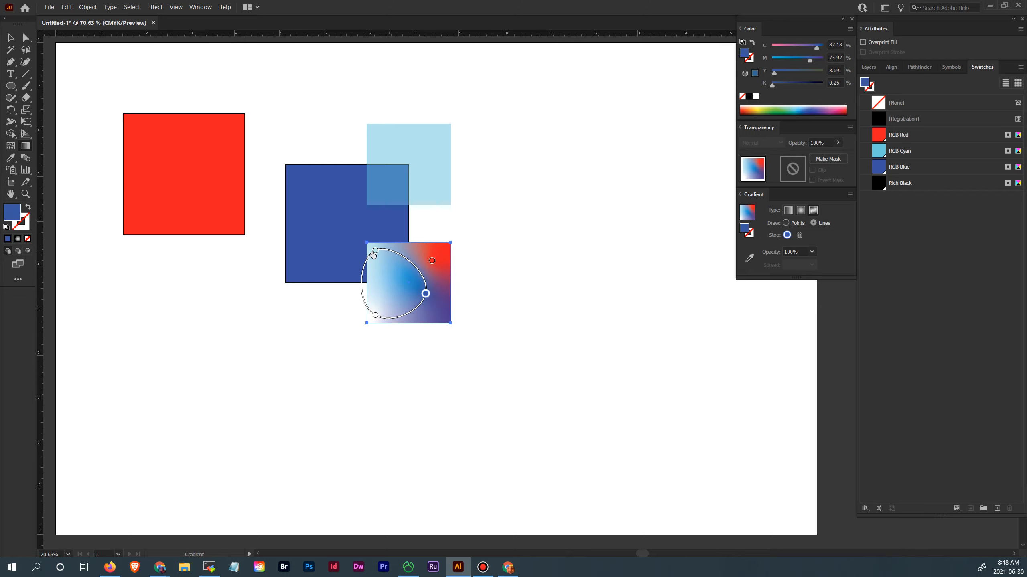
pyautogui.moveTo(374, 252); pyautogui.dragTo(396, 251)
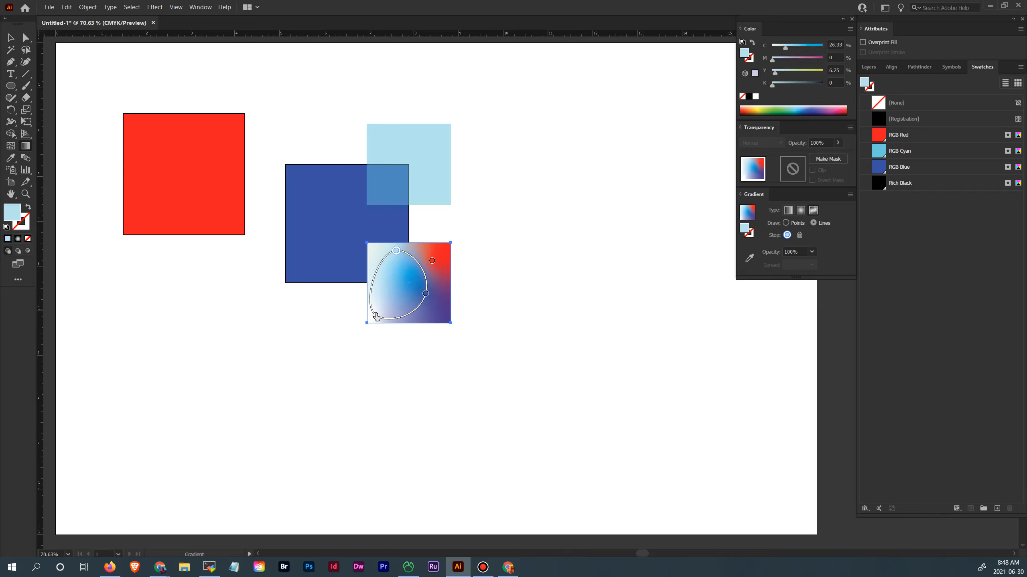
pyautogui.moveTo(376, 316); pyautogui.dragTo(425, 306)
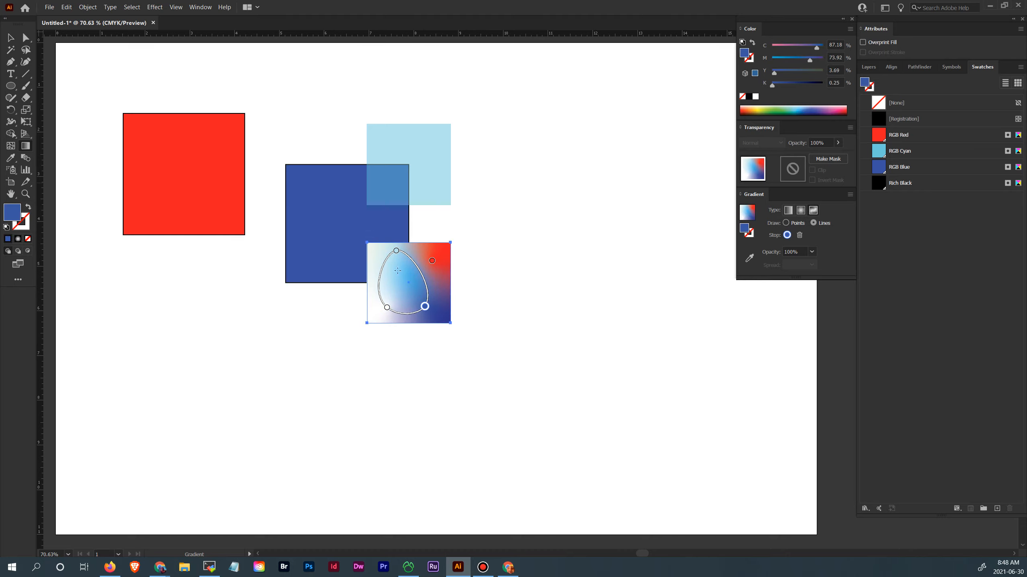
pyautogui.press('v')
pyautogui.press('g')
# - Replace the lower square's freeform gradient with a white-to-black Radial gradient, comparing it with the Linear type
pyautogui.click(25, 193)
pyautogui.moveTo(352, 239); pyautogui.dragTo(614, 383)
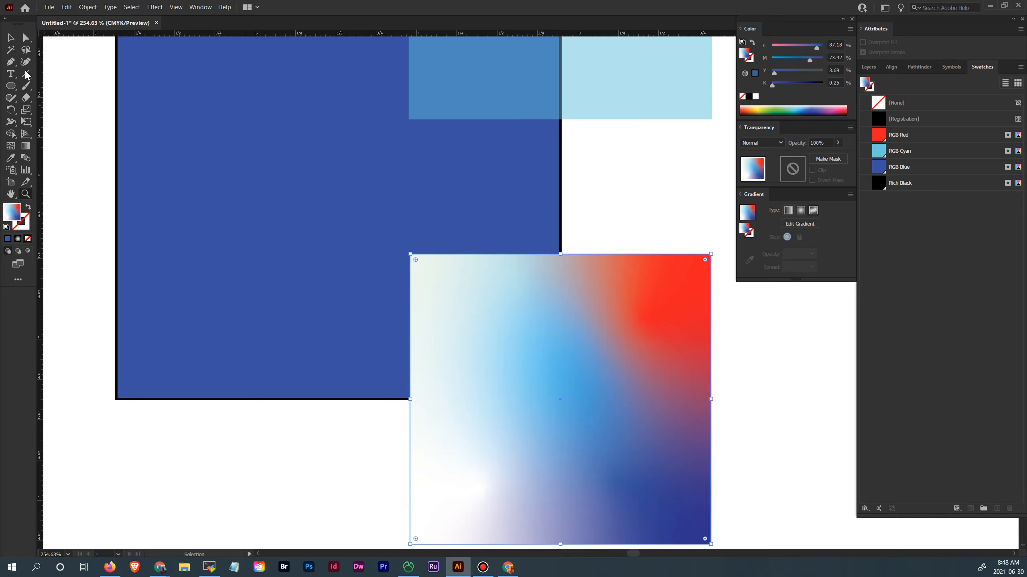
pyautogui.click(11, 37)
pyautogui.moveTo(753, 414); pyautogui.dragTo(665, 310)
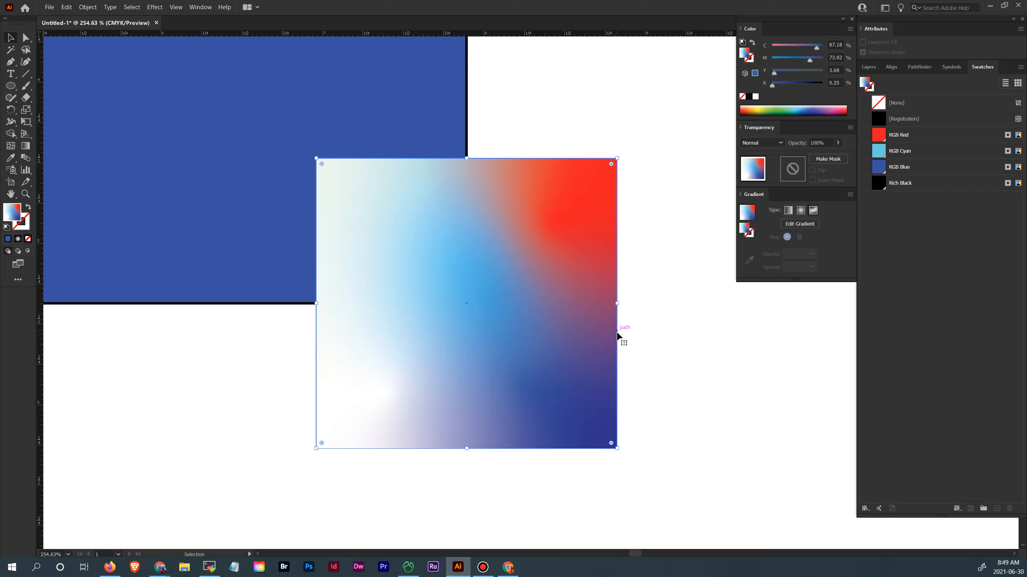
pyautogui.click(789, 210)
pyautogui.click(799, 211)
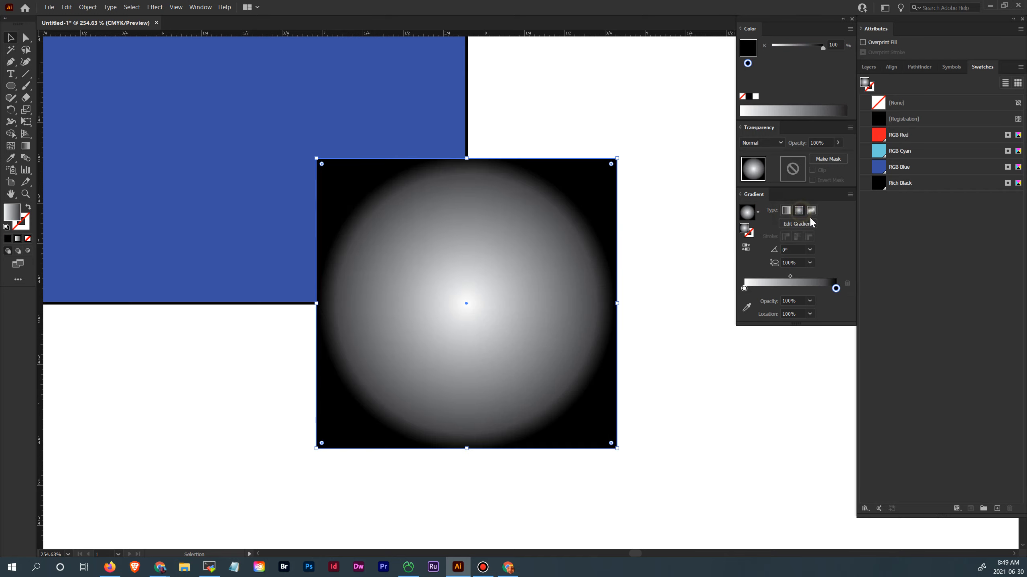
pyautogui.click(787, 211)
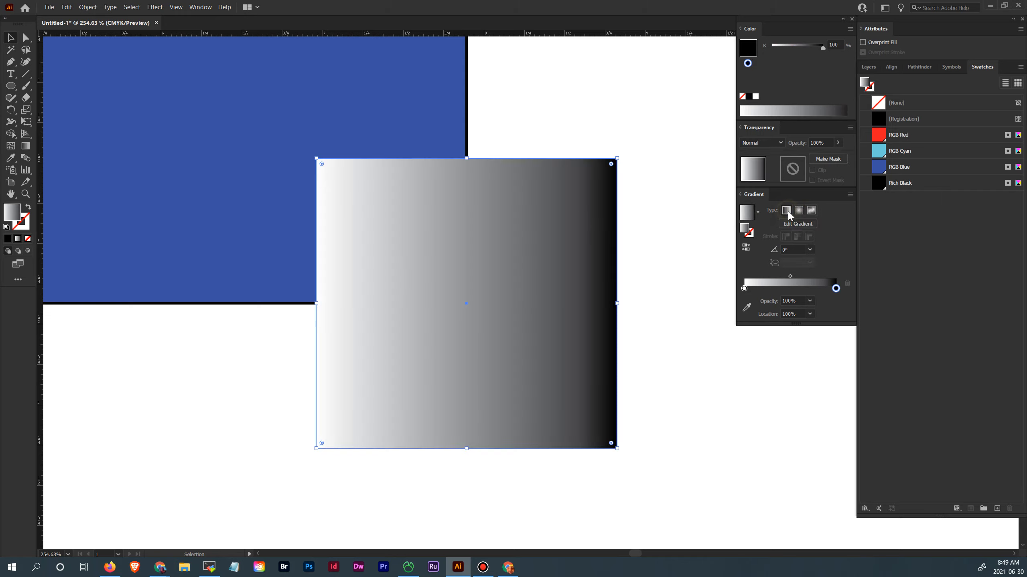
pyautogui.click(798, 211)
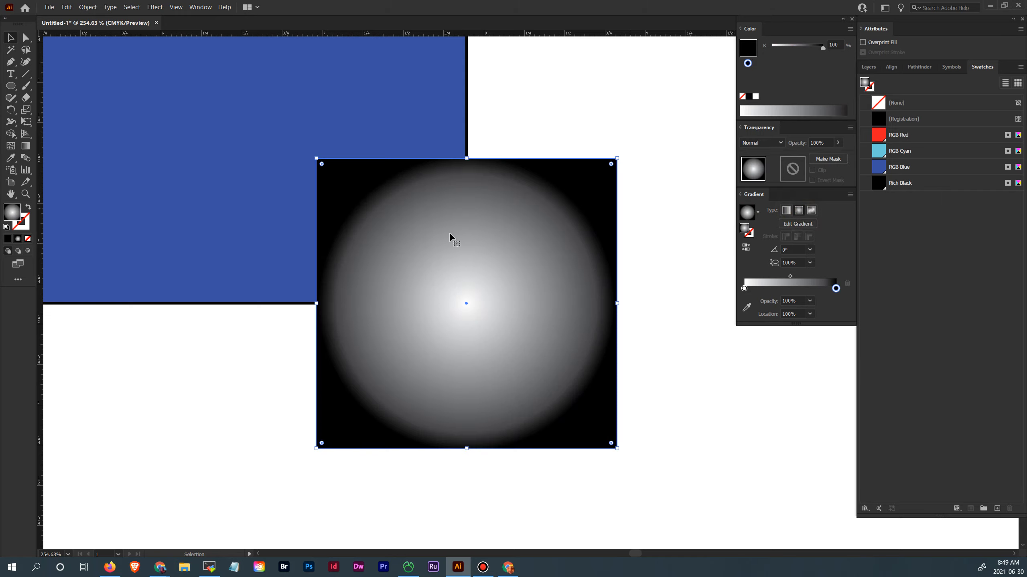
# - With the Gradient tool, try the radial midpoint near the centre and the rim, return it halfway, and widen the radius to the square's edge
pyautogui.click(26, 146)
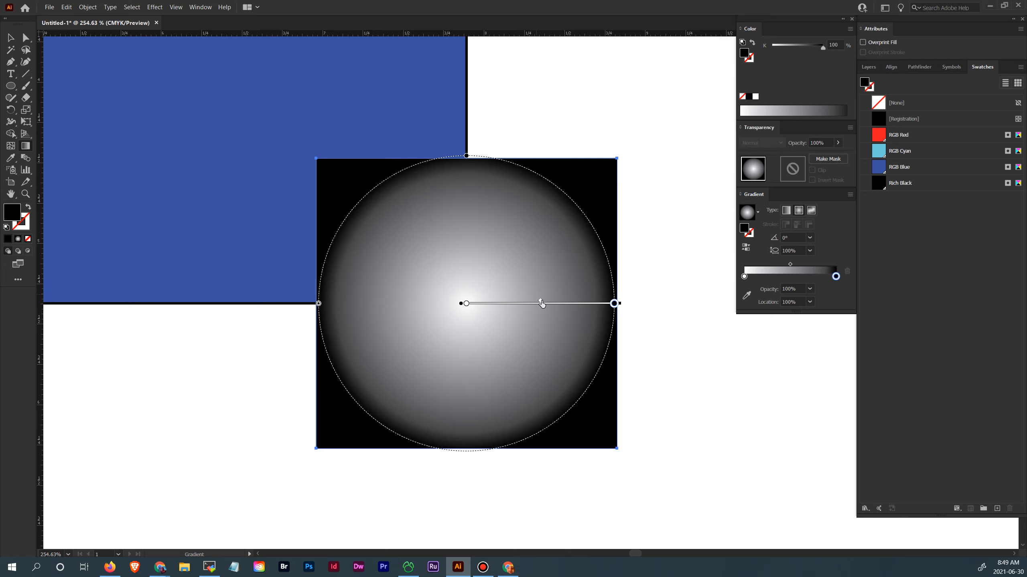
pyautogui.moveTo(542, 303); pyautogui.dragTo(510, 302)
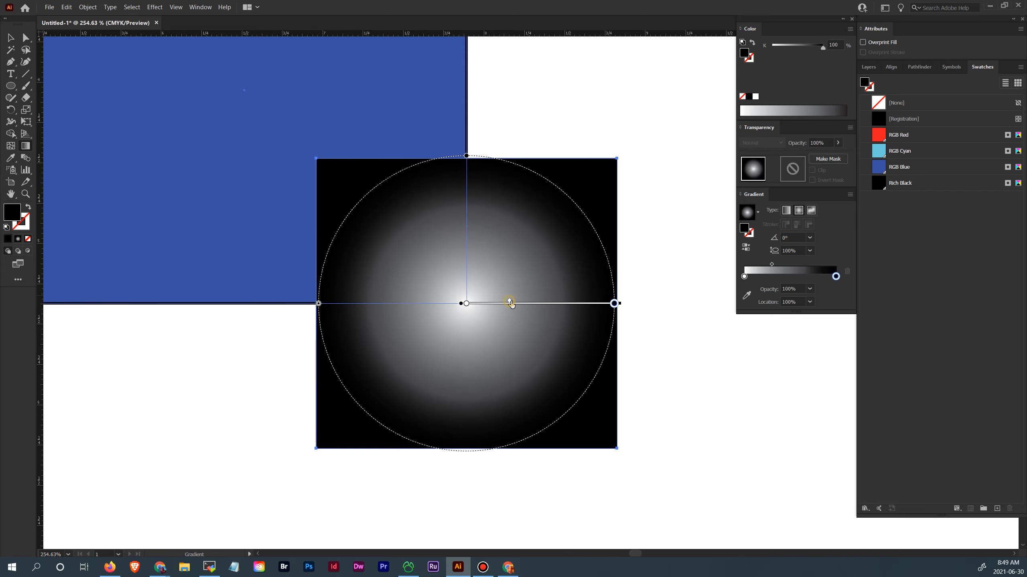
pyautogui.moveTo(509, 301); pyautogui.dragTo(608, 303)
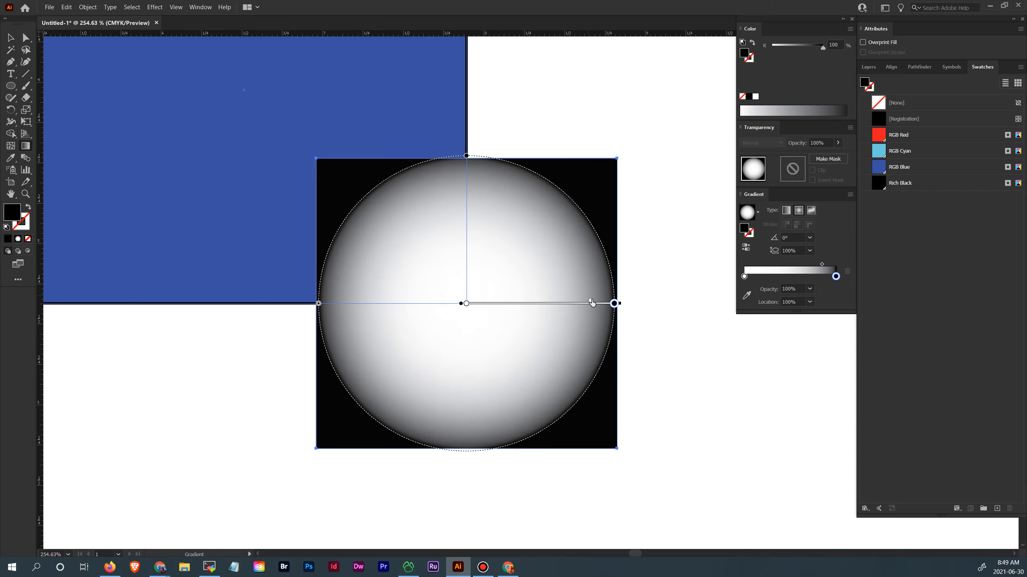
pyautogui.moveTo(590, 303)
pyautogui.mouseDown()
pyautogui.moveTo(525, 303)
pyautogui.moveTo(540, 303)
pyautogui.mouseUp()
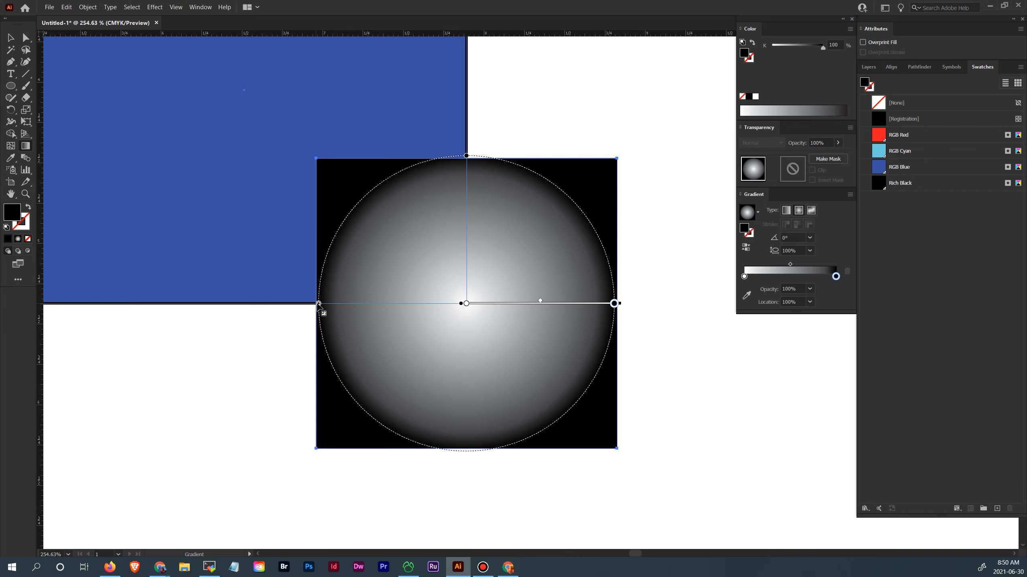
pyautogui.moveTo(320, 304)
pyautogui.mouseDown()
pyautogui.moveTo(277, 306)
pyautogui.moveTo(317, 303)
pyautogui.mouseUp()
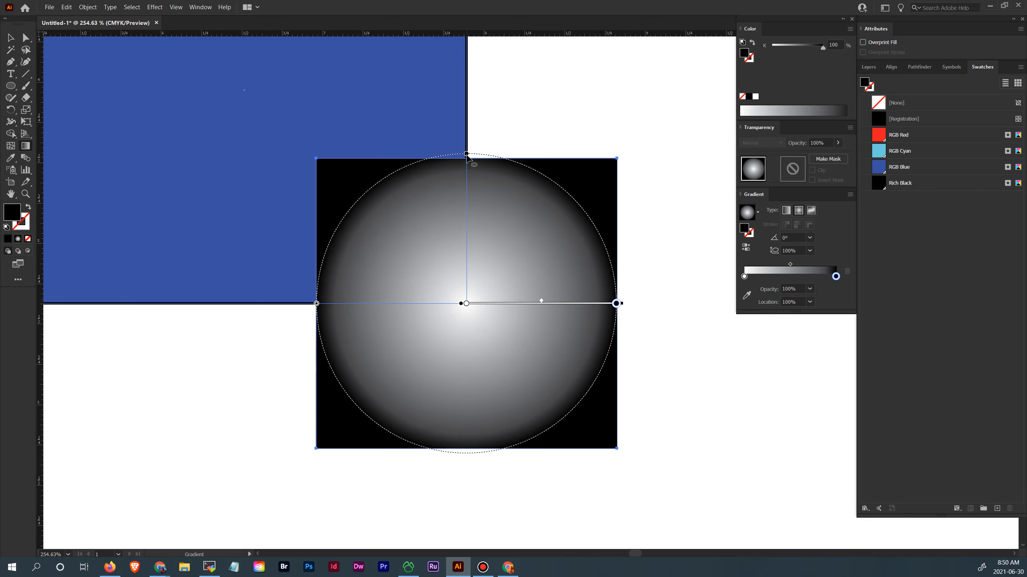
# - Squash the radial gradient to about 47%, rotate it to about -36.4°, and widen its aspect ratio to about 113%
pyautogui.moveTo(468, 160); pyautogui.dragTo(473, 241)
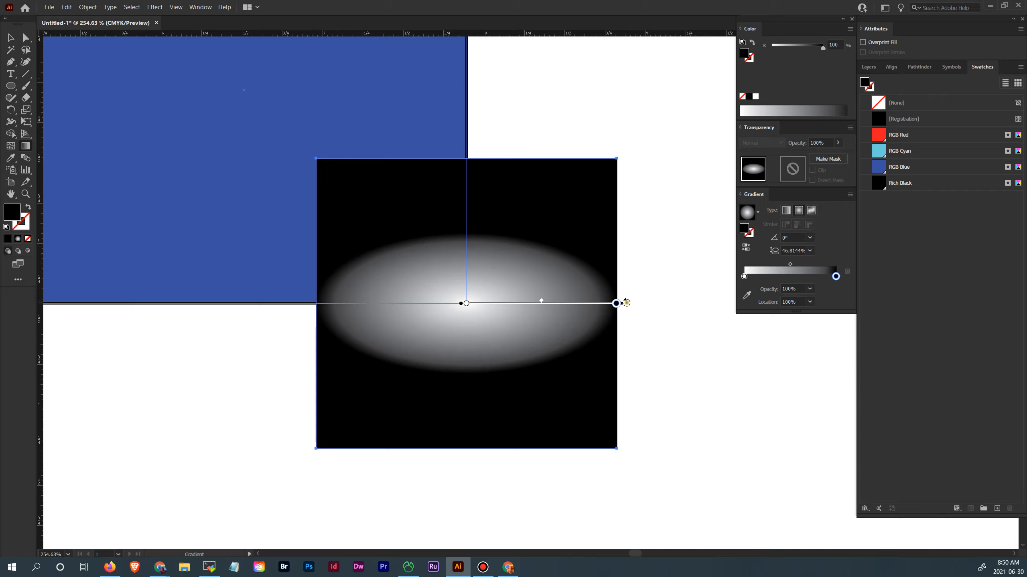
pyautogui.moveTo(626, 302)
pyautogui.mouseDown()
pyautogui.moveTo(573, 200)
pyautogui.moveTo(614, 282)
pyautogui.moveTo(586, 393)
pyautogui.mouseUp()
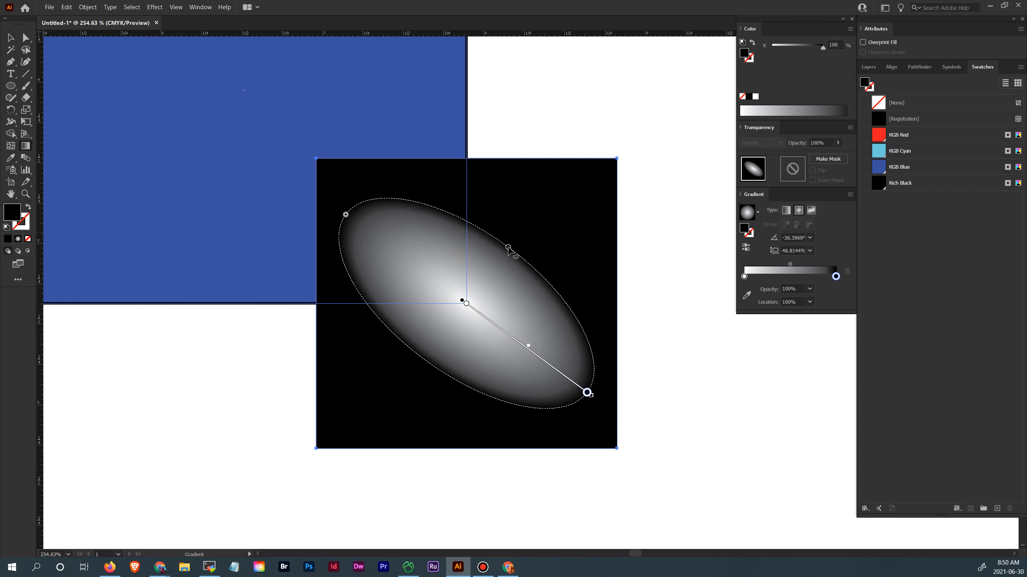
pyautogui.moveTo(508, 248); pyautogui.dragTo(566, 167)
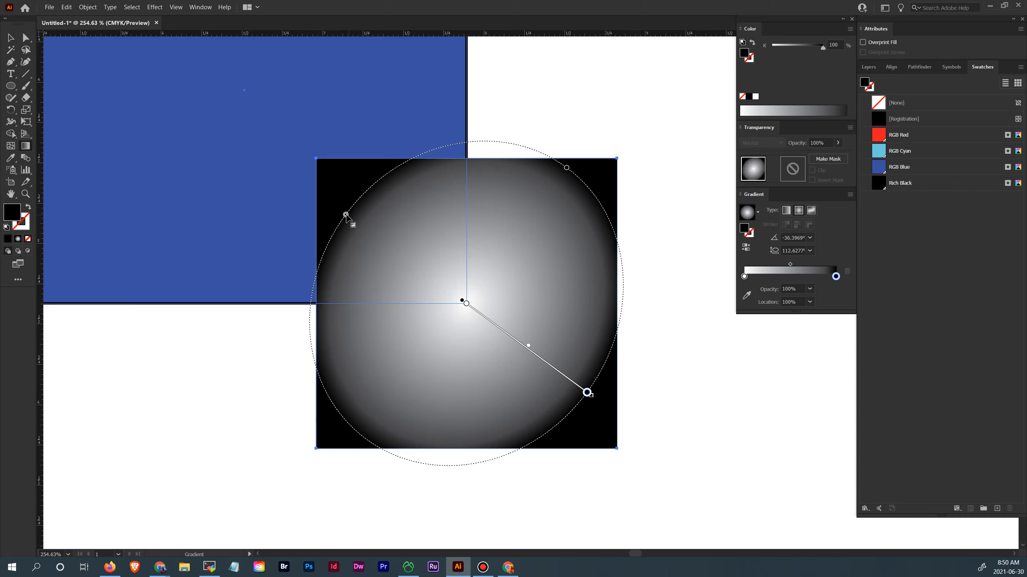
pyautogui.moveTo(346, 215)
pyautogui.mouseDown()
pyautogui.moveTo(318, 192)
pyautogui.moveTo(347, 215)
pyautogui.mouseUp()
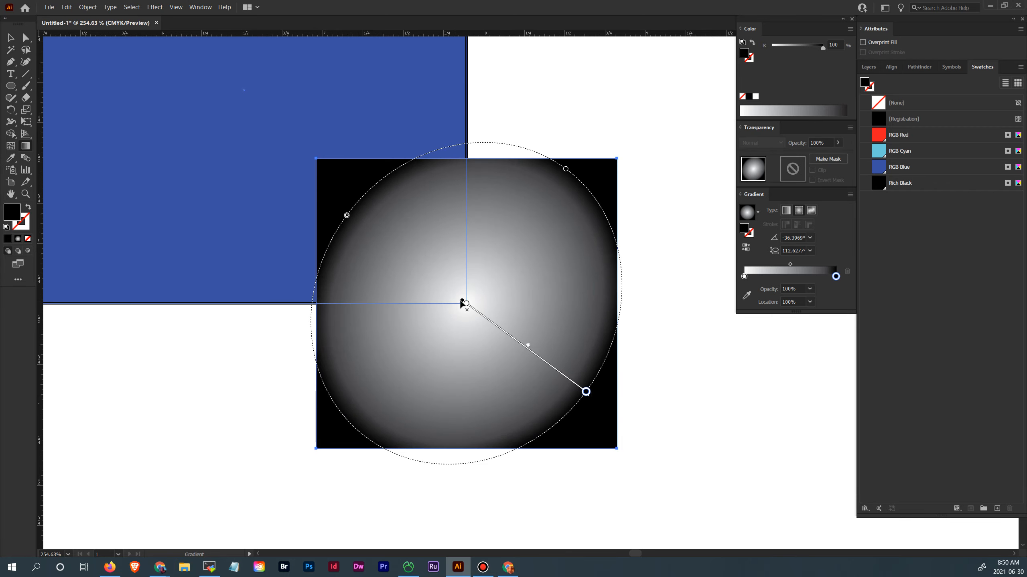
# - Offset the radial gradient's focal point toward the square's lower-left, adjust the midpoint, and move the white stop to about 37.9%
pyautogui.moveTo(461, 301); pyautogui.dragTo(439, 328)
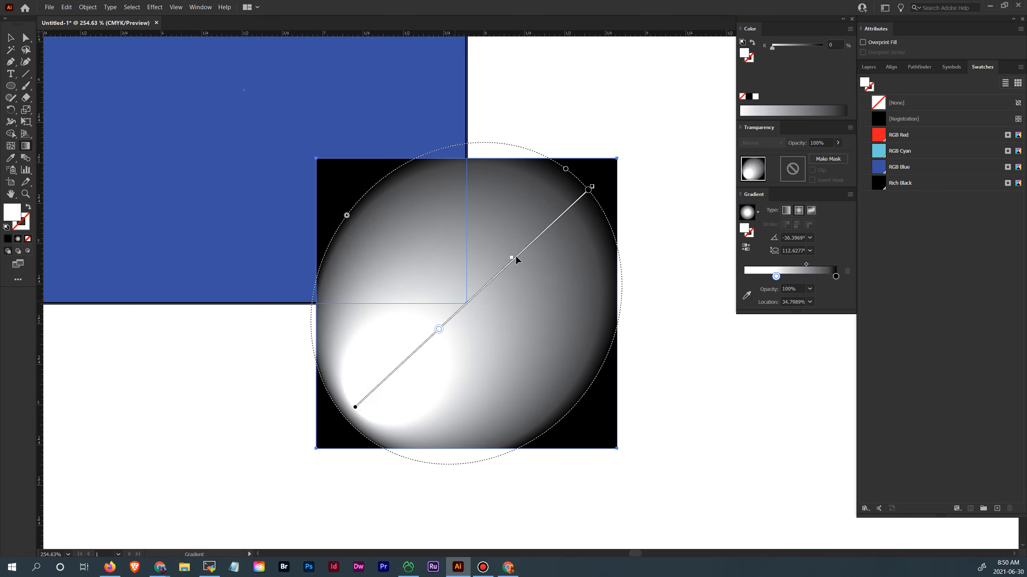
pyautogui.moveTo(519, 256)
pyautogui.mouseDown()
pyautogui.moveTo(546, 239)
pyautogui.moveTo(511, 274)
pyautogui.mouseUp()
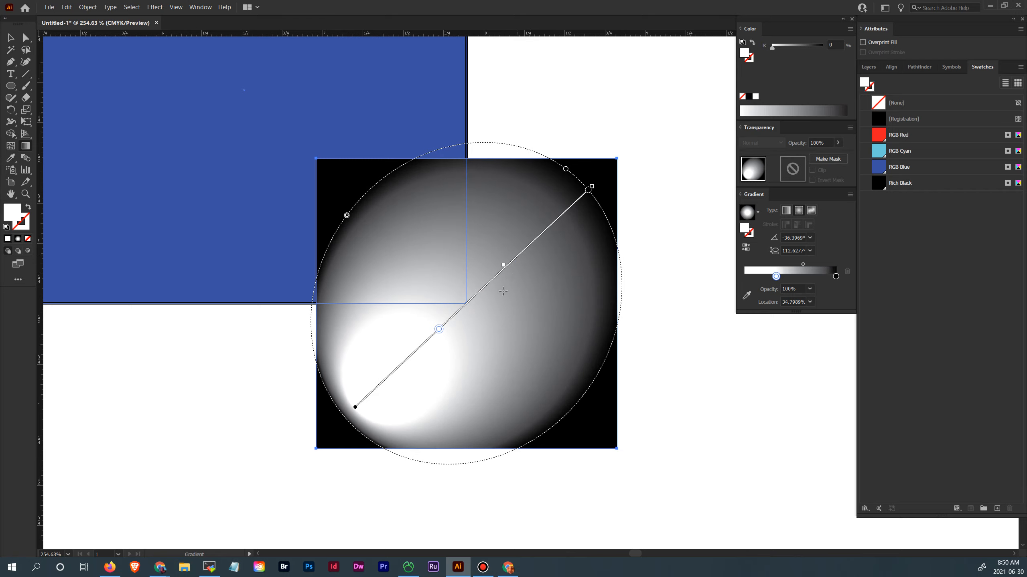
pyautogui.moveTo(441, 329); pyautogui.dragTo(447, 323)
pyautogui.press('v')
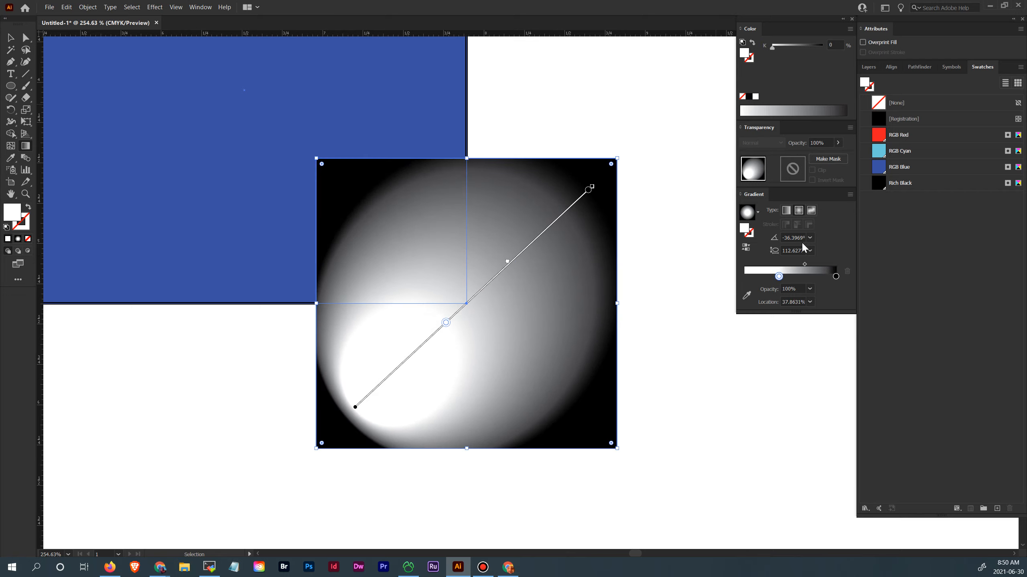
# - Change the square's gradient to Linear and redraw its direction in several ways, ending diagonally from upper-right to lower-left at about -135°
pyautogui.click(786, 210)
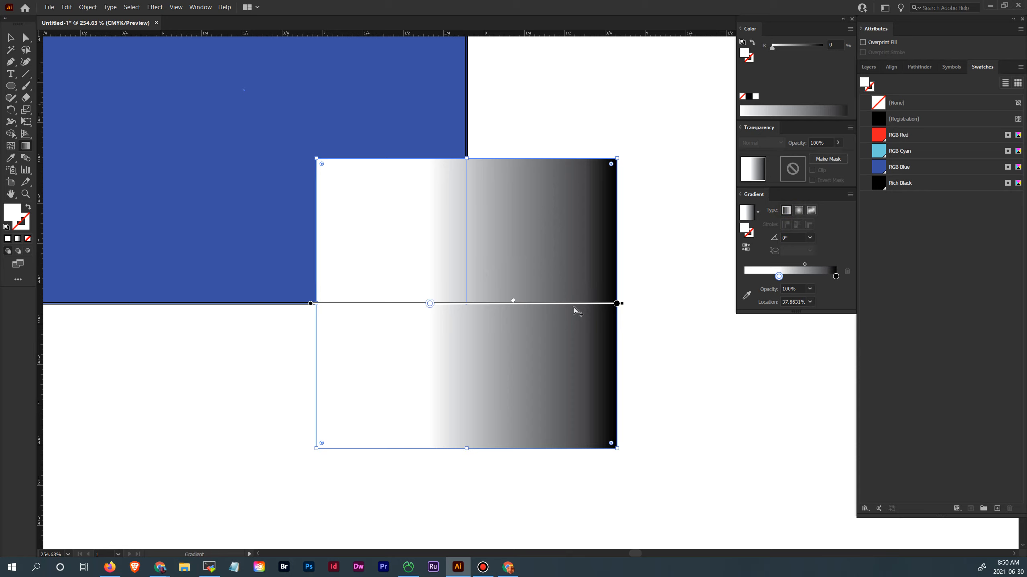
pyautogui.moveTo(355, 191); pyautogui.dragTo(586, 425)
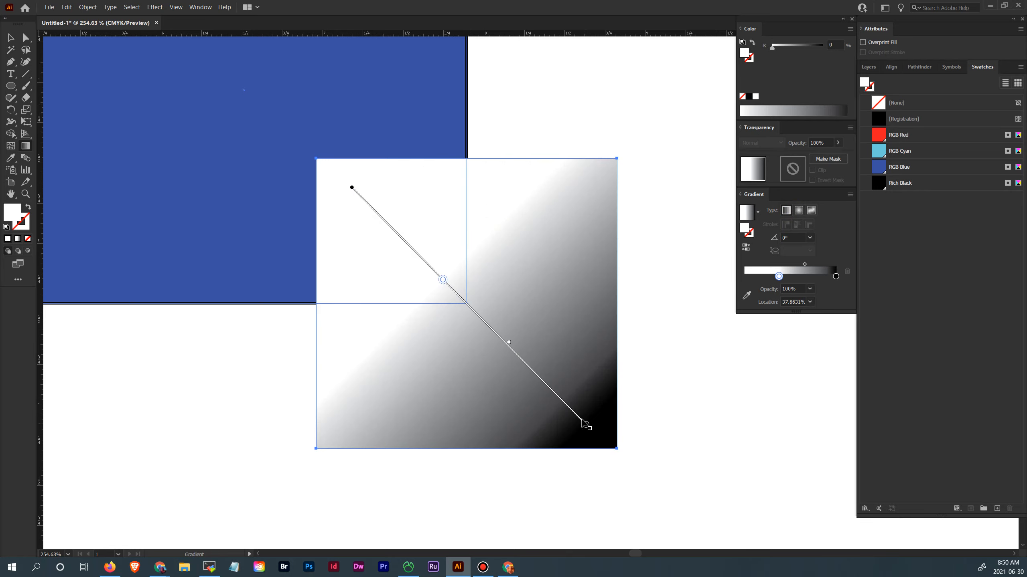
pyautogui.moveTo(489, 189); pyautogui.dragTo(557, 345)
pyautogui.moveTo(435, 197); pyautogui.dragTo(509, 449)
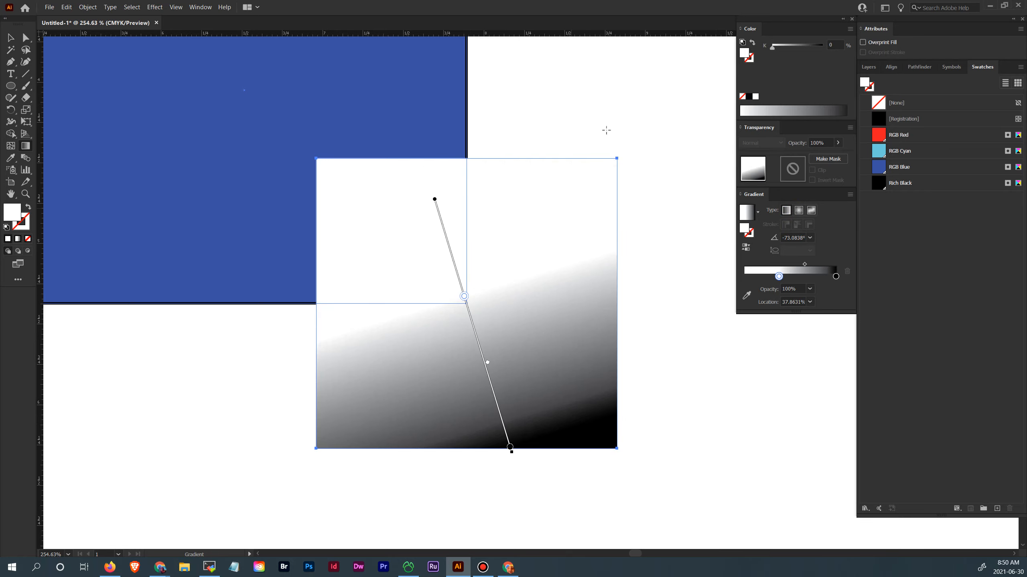
pyautogui.moveTo(611, 124)
pyautogui.mouseDown()
pyautogui.moveTo(518, 239)
pyautogui.moveTo(325, 367)
pyautogui.moveTo(248, 197)
pyautogui.moveTo(304, 319)
pyautogui.moveTo(338, 348)
pyautogui.moveTo(332, 374)
pyautogui.moveTo(277, 377)
pyautogui.moveTo(232, 229)
pyautogui.moveTo(205, 208)
pyautogui.moveTo(174, 223)
pyautogui.moveTo(146, 276)
pyautogui.moveTo(176, 295)
pyautogui.moveTo(304, 294)
pyautogui.moveTo(150, 366)
pyautogui.moveTo(268, 337)
pyautogui.moveTo(284, 401)
pyautogui.moveTo(263, 441)
pyautogui.moveTo(225, 468)
pyautogui.moveTo(267, 443)
pyautogui.moveTo(319, 436)
pyautogui.moveTo(340, 410)
pyautogui.moveTo(308, 429)
pyautogui.mouseUp()
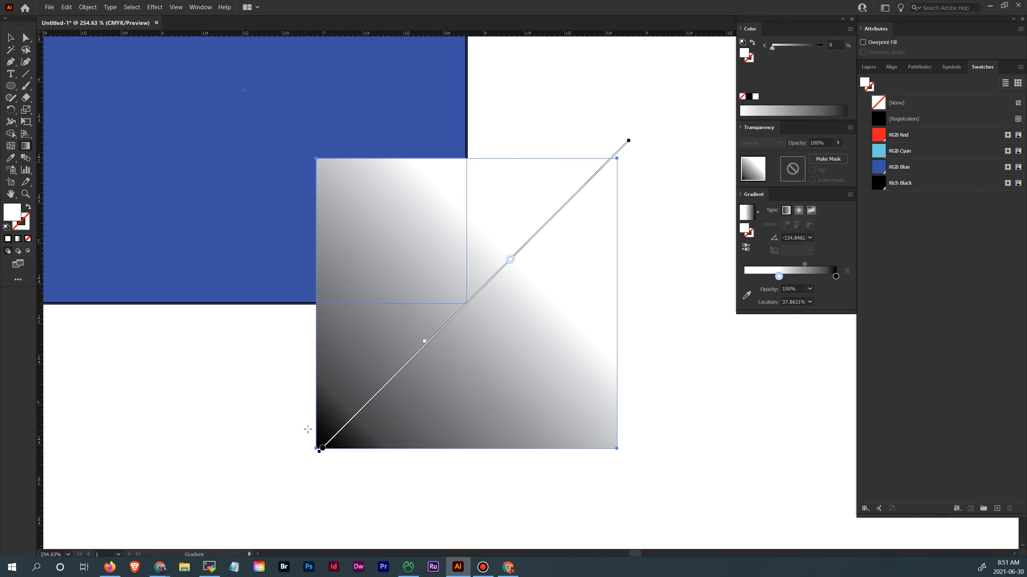
# - Move the linear gradient's white stop back to 0% and shift the midpoint toward the square's dark lower-left corner
pyautogui.moveTo(510, 262)
pyautogui.mouseDown()
pyautogui.moveTo(491, 289)
pyautogui.moveTo(575, 199)
pyautogui.moveTo(566, 219)
pyautogui.moveTo(574, 194)
pyautogui.mouseUp()
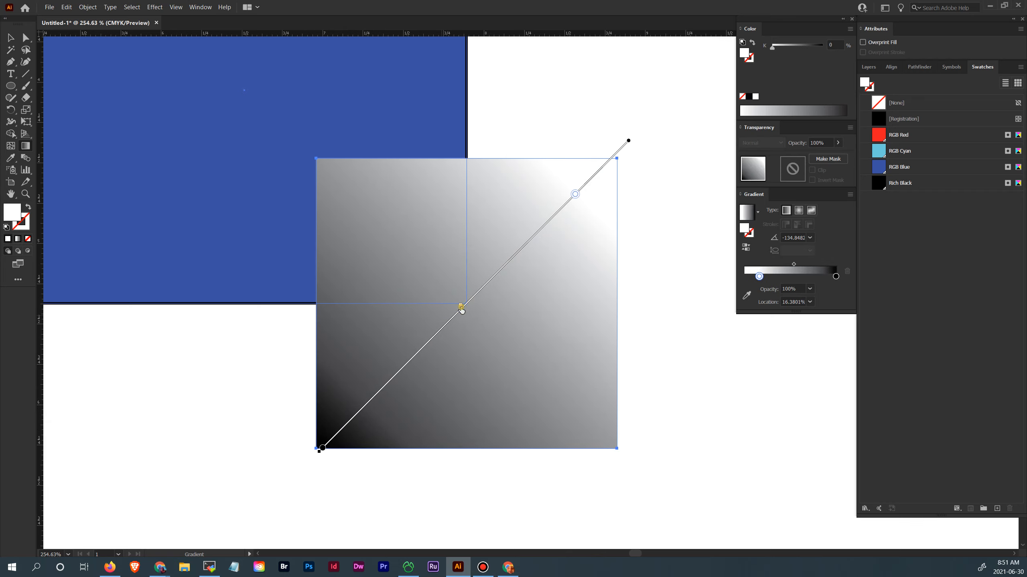
pyautogui.moveTo(461, 308); pyautogui.dragTo(428, 338)
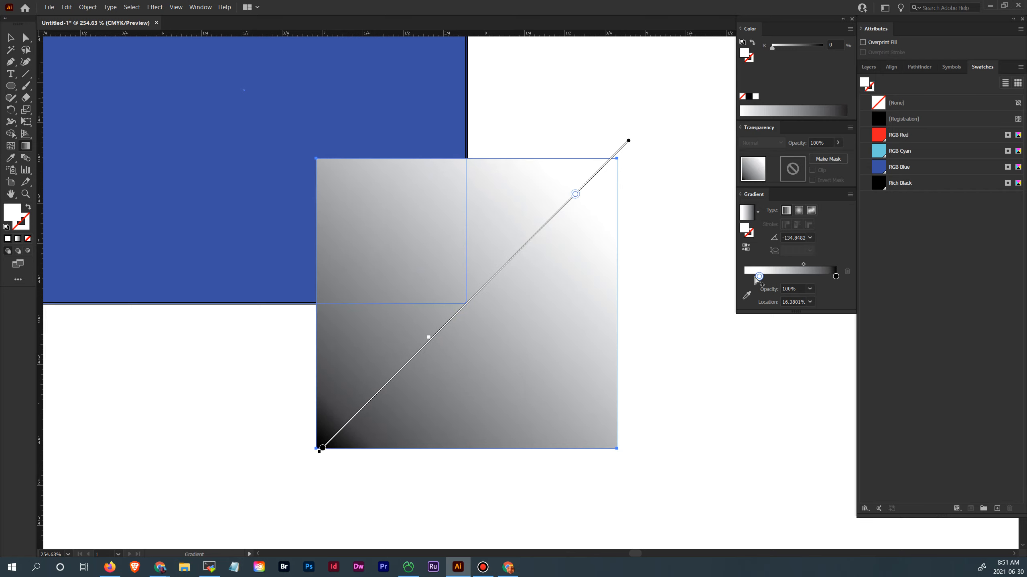
pyautogui.moveTo(759, 277)
pyautogui.mouseDown()
pyautogui.moveTo(788, 277)
pyautogui.moveTo(749, 279)
pyautogui.moveTo(804, 265)
pyautogui.moveTo(744, 278)
pyautogui.mouseUp()
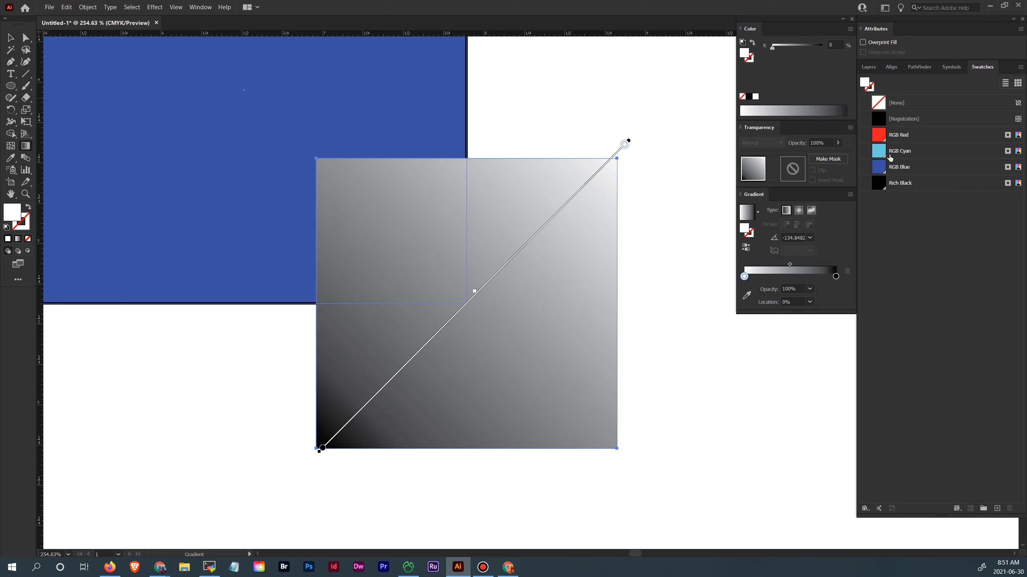
# - Recolour the gradient from a 0% tint of RGB Cyan to full RGB Cyan, and shift its midpoint slightly toward the light end
pyautogui.moveTo(889, 158); pyautogui.dragTo(836, 277)
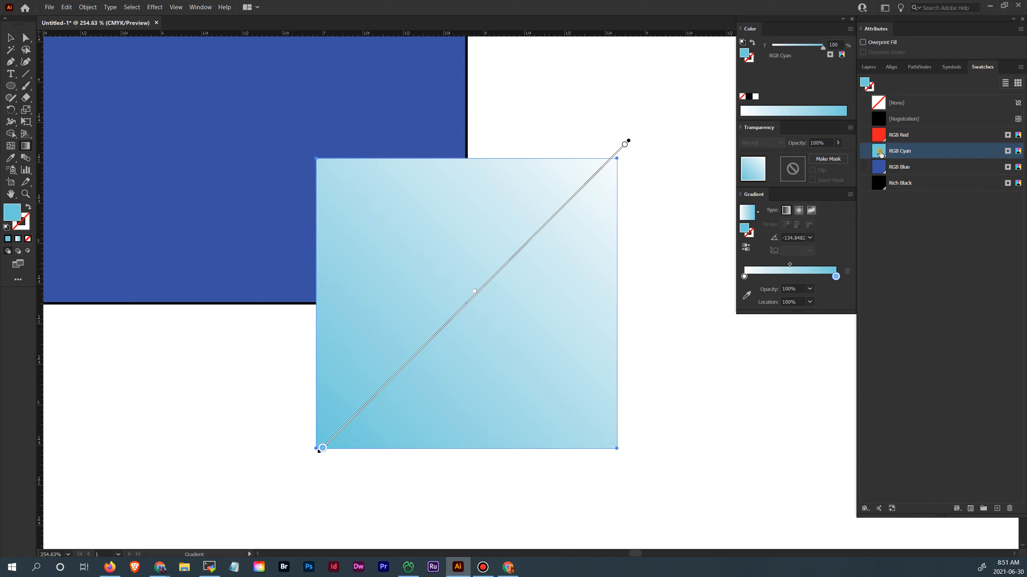
pyautogui.moveTo(881, 154); pyautogui.dragTo(745, 277)
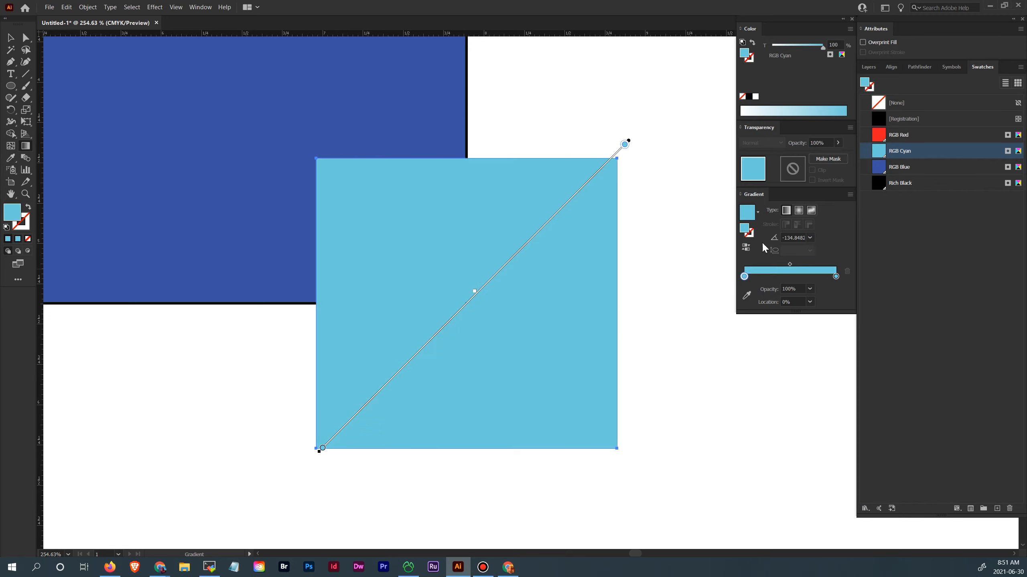
pyautogui.moveTo(821, 47); pyautogui.dragTo(760, 55)
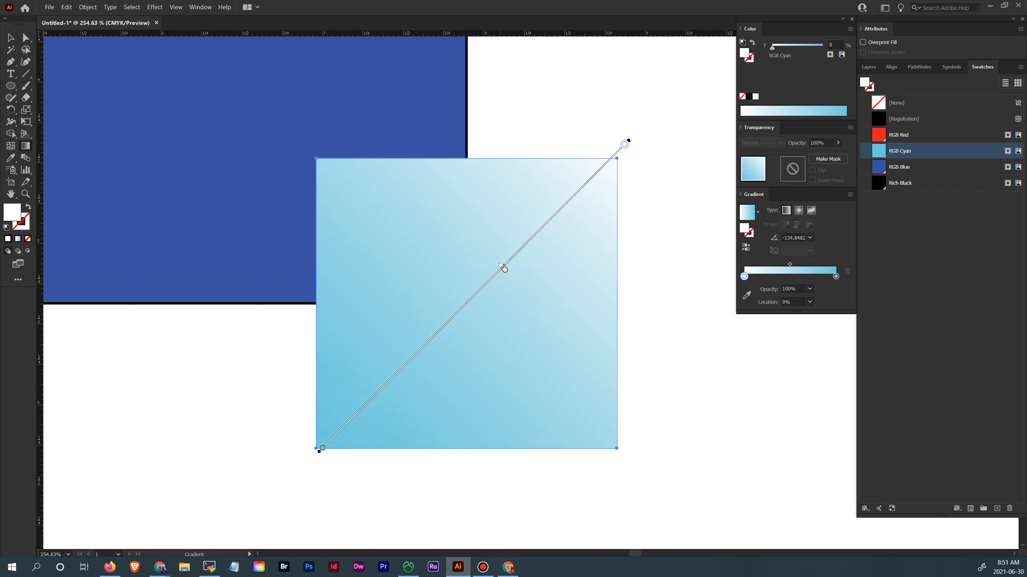
pyautogui.moveTo(503, 265); pyautogui.dragTo(514, 251)
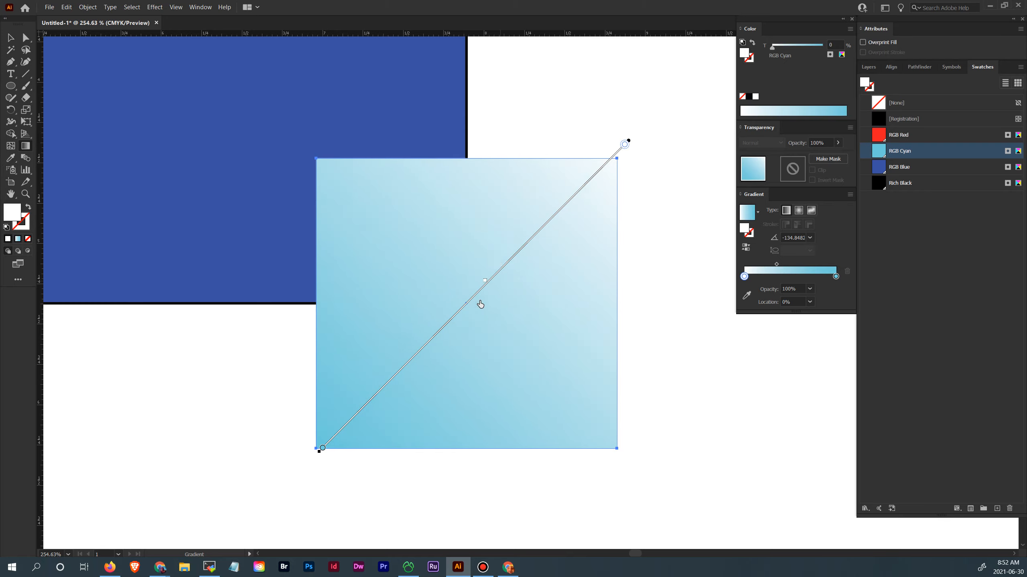
pyautogui.moveTo(480, 304); pyautogui.dragTo(479, 305)
# - Save the cyan gradient as a new swatch and check it in the list of saved gradients
pyautogui.press('v')
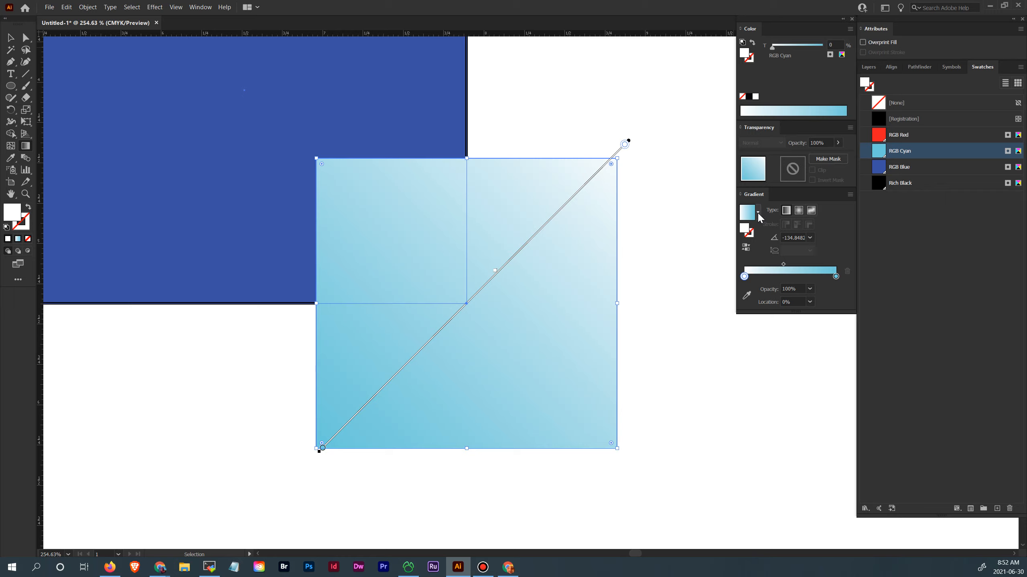
pyautogui.click(757, 212)
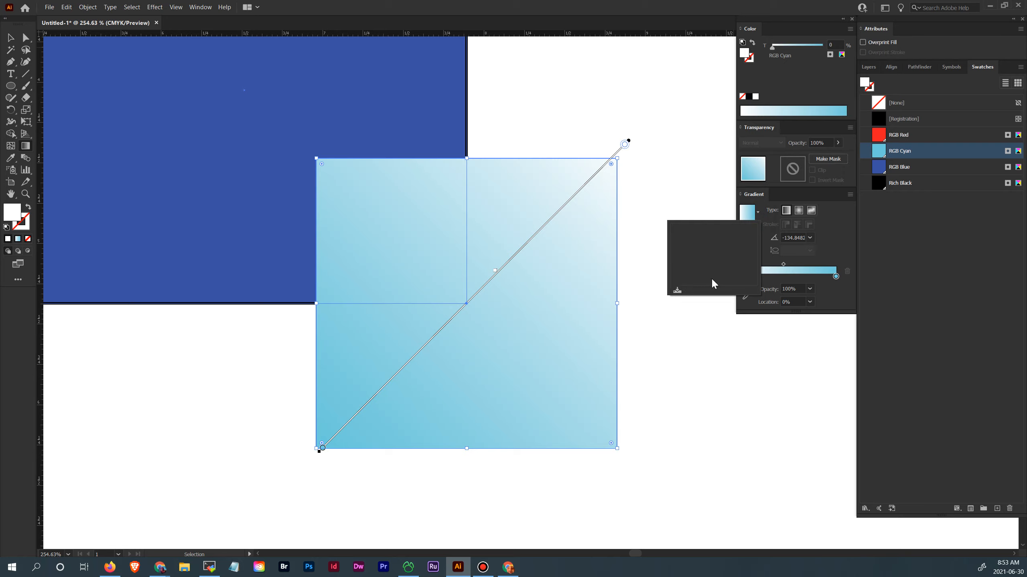
pyautogui.click(677, 290)
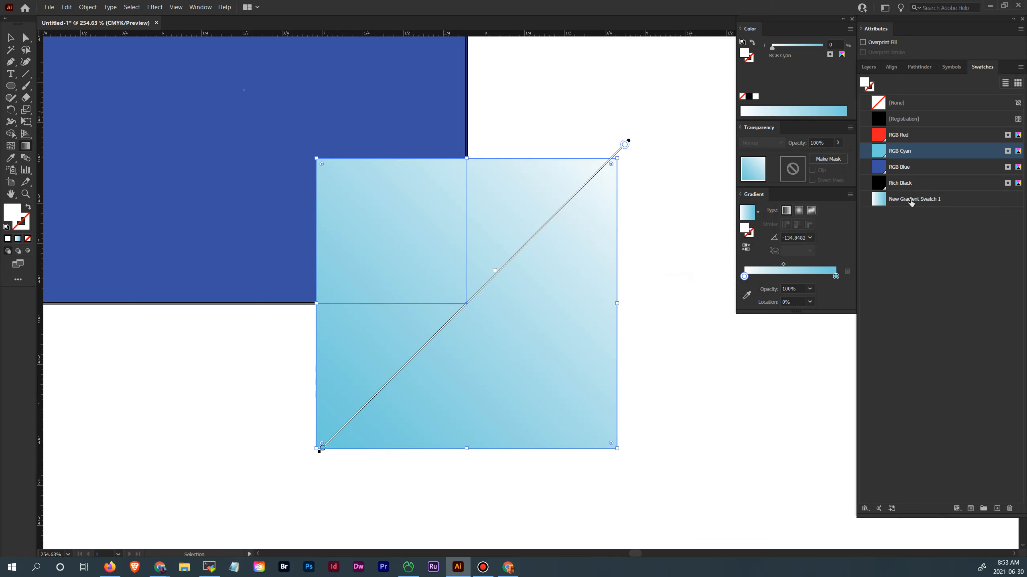
pyautogui.click(757, 212)
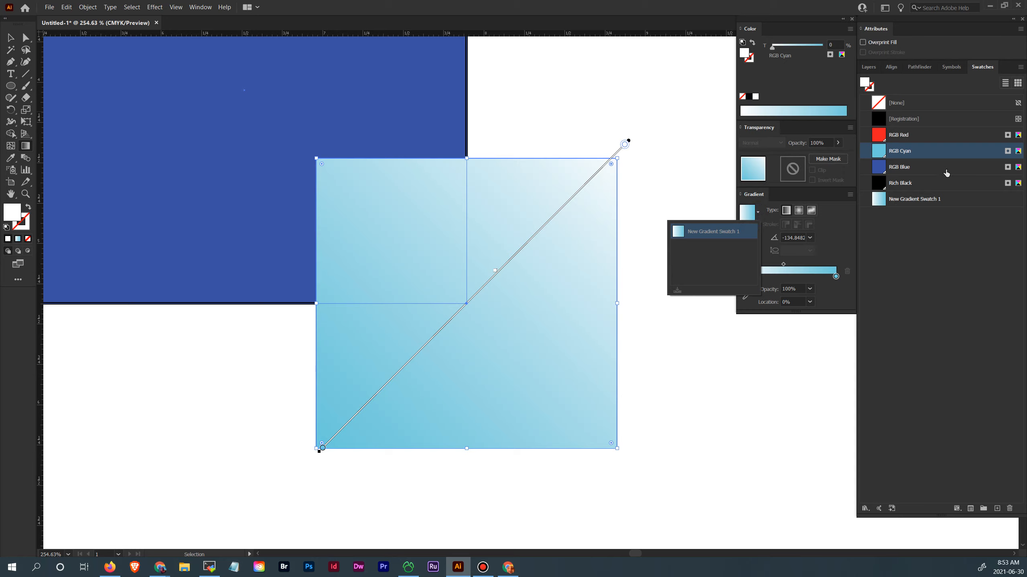
pyautogui.click(837, 238)
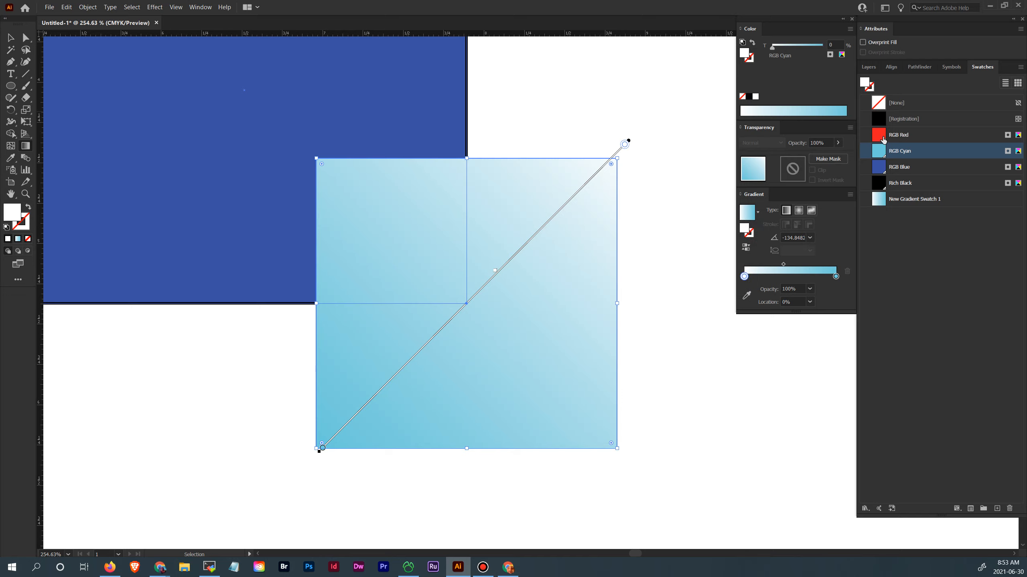
# - Recolour the gradient from a 0% tint of RGB Red to full RGB Red, and save it as a second gradient swatch
pyautogui.click(836, 277)
pyautogui.click(898, 134)
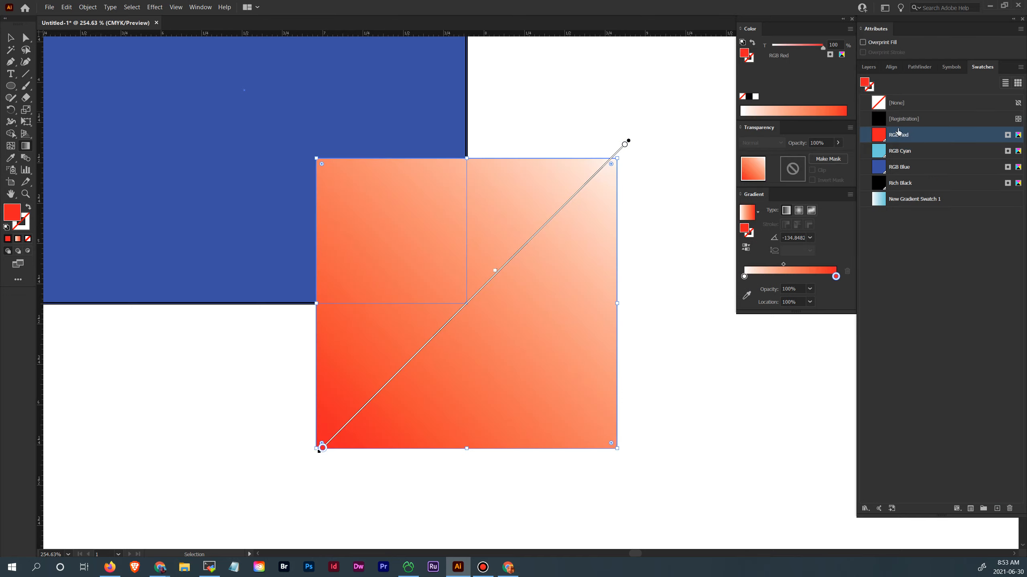
pyautogui.click(743, 276)
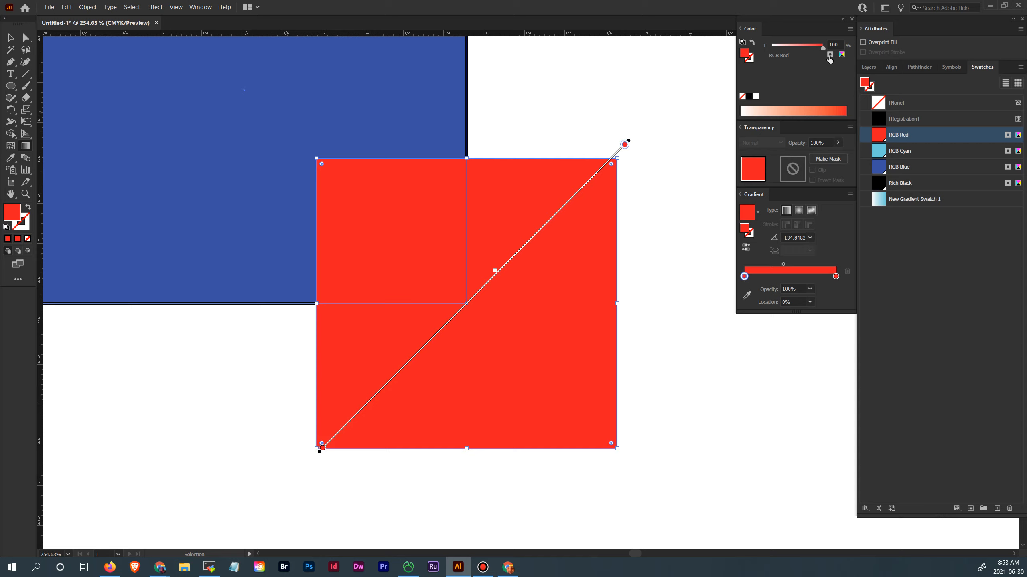
pyautogui.click(772, 45)
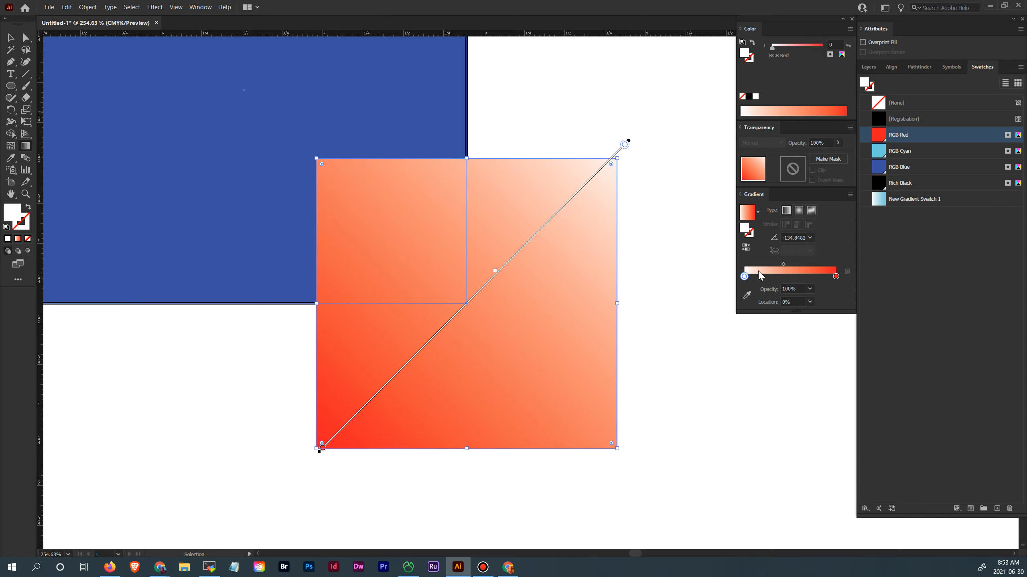
pyautogui.click(757, 212)
pyautogui.click(675, 291)
pyautogui.press('g')
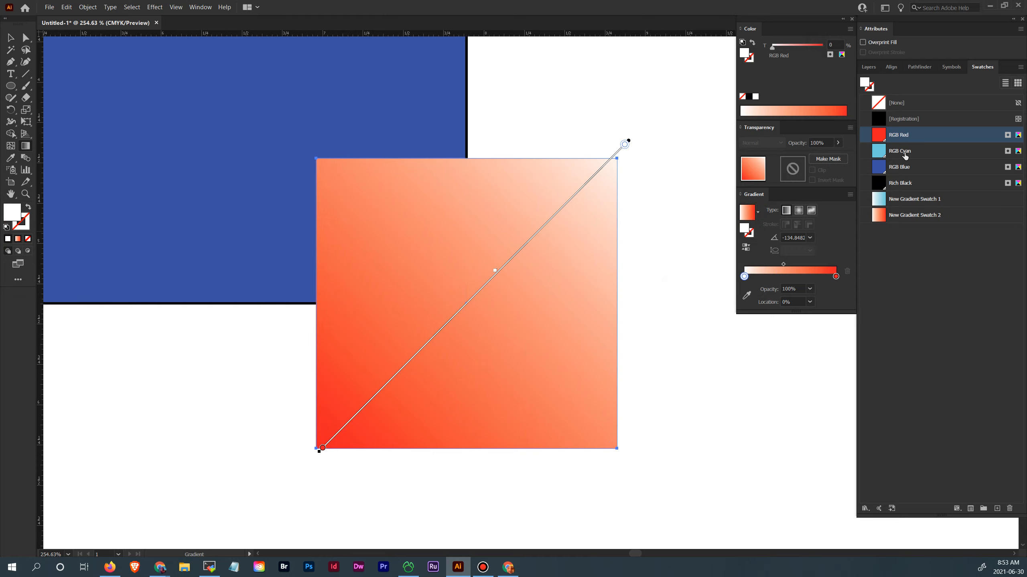
# - Recolour the gradient from a 0% tint of RGB Blue to full RGB Blue, and save it as a third gradient swatch
pyautogui.moveTo(876, 162); pyautogui.dragTo(835, 280)
pyautogui.moveTo(878, 169); pyautogui.dragTo(902, 168)
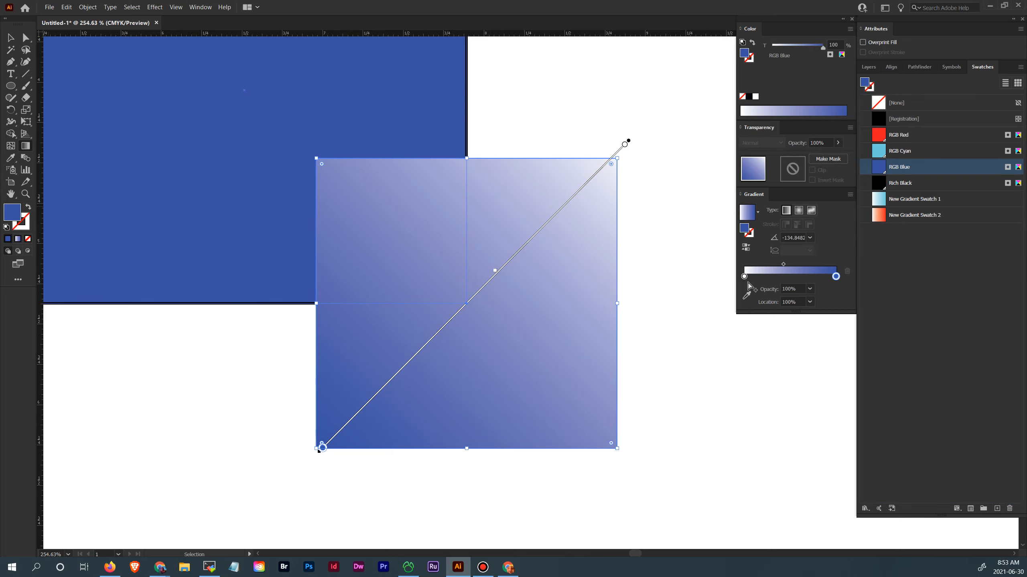
pyautogui.click(743, 276)
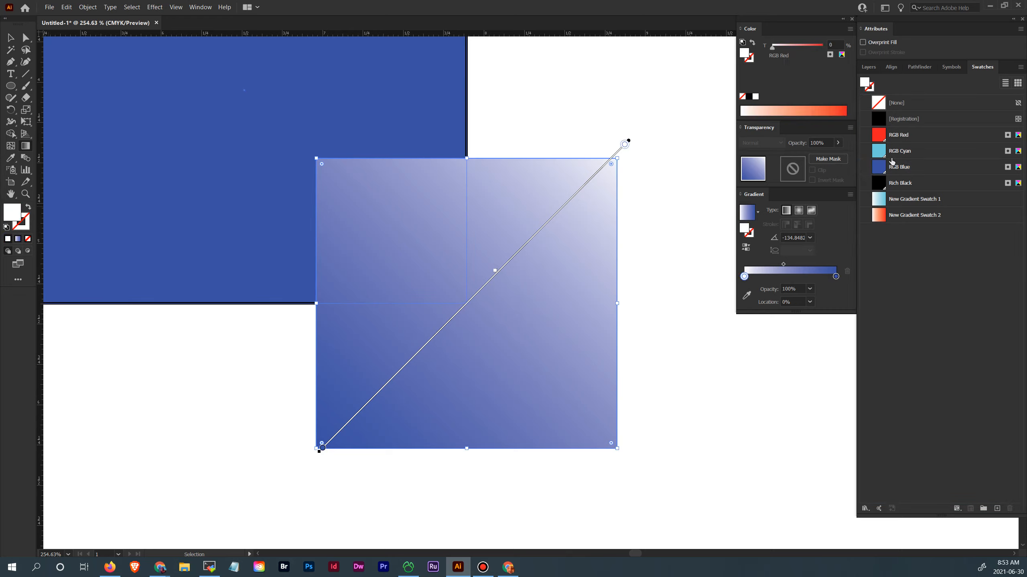
pyautogui.press('g')
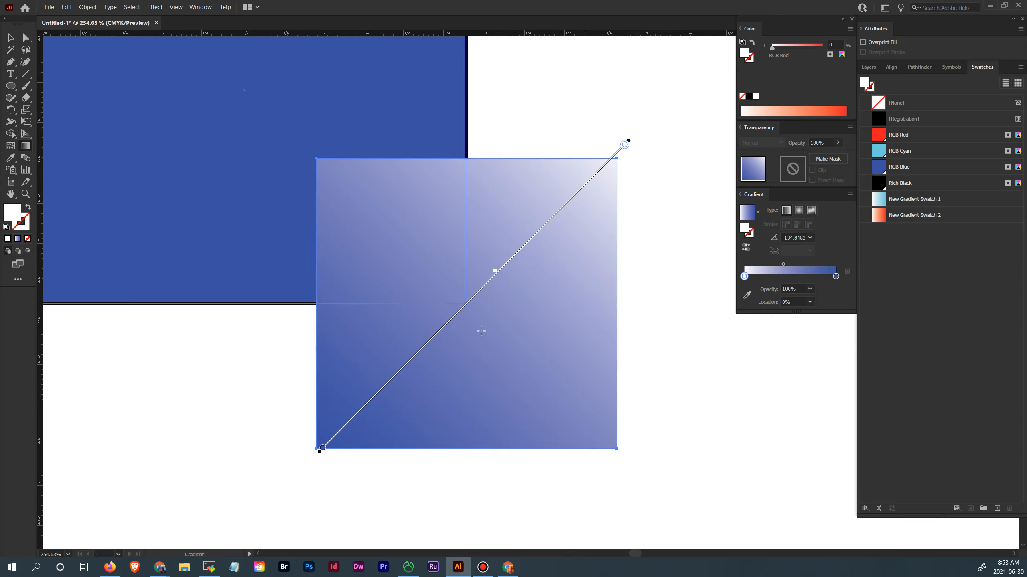
pyautogui.press('v')
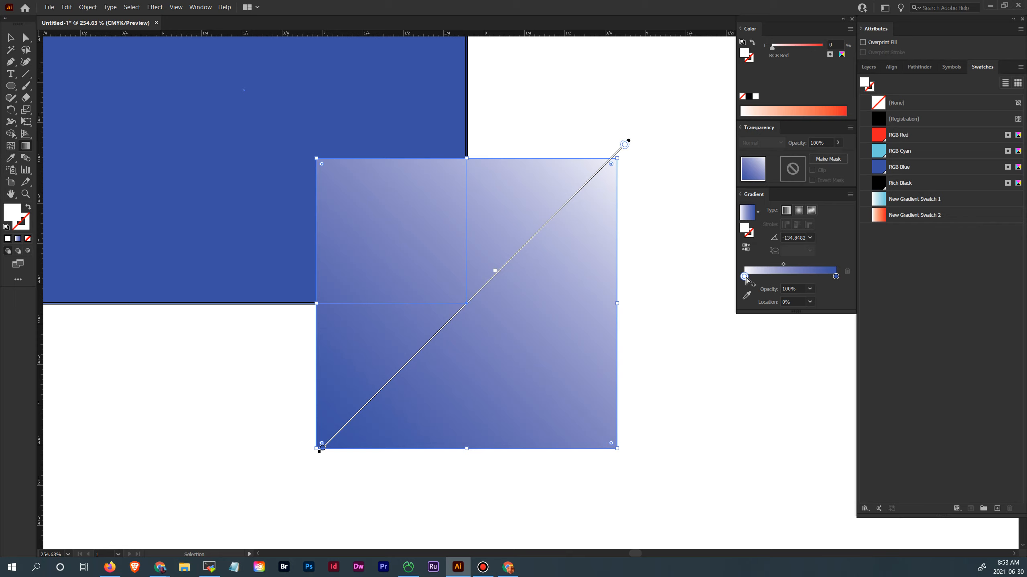
pyautogui.click(880, 169)
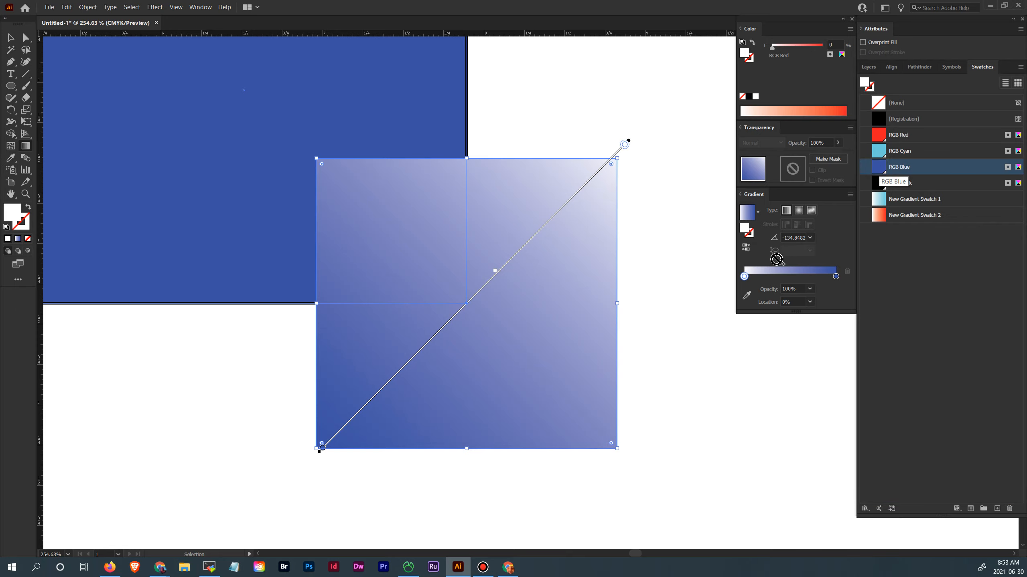
pyautogui.moveTo(743, 280); pyautogui.dragTo(743, 277)
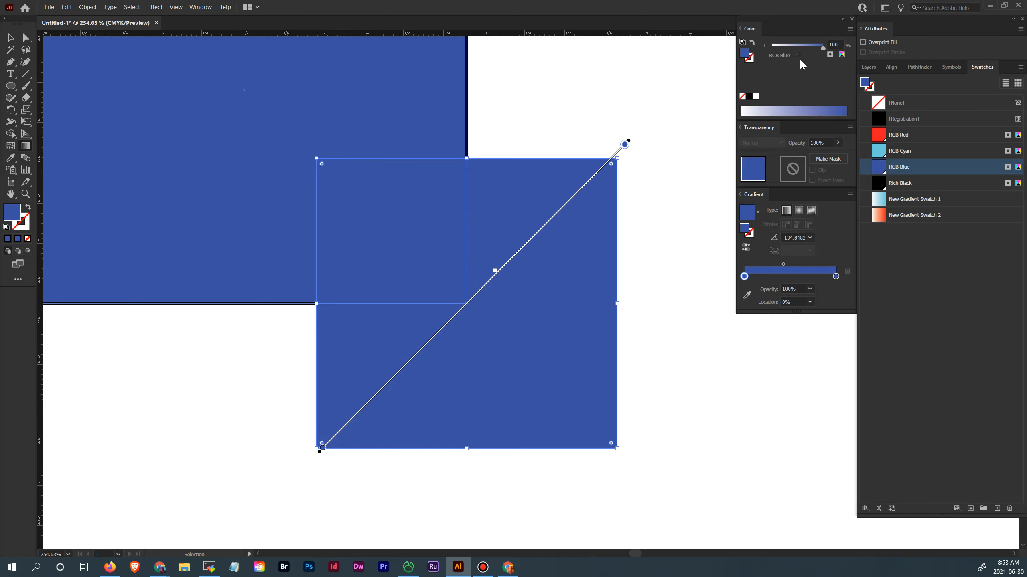
pyautogui.moveTo(822, 51); pyautogui.dragTo(771, 46)
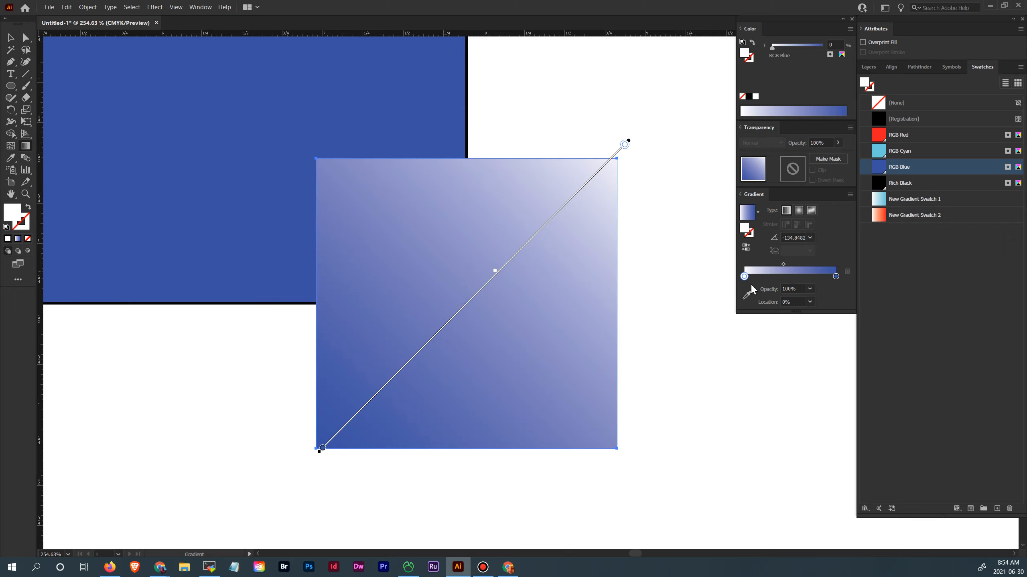
pyautogui.click(758, 212)
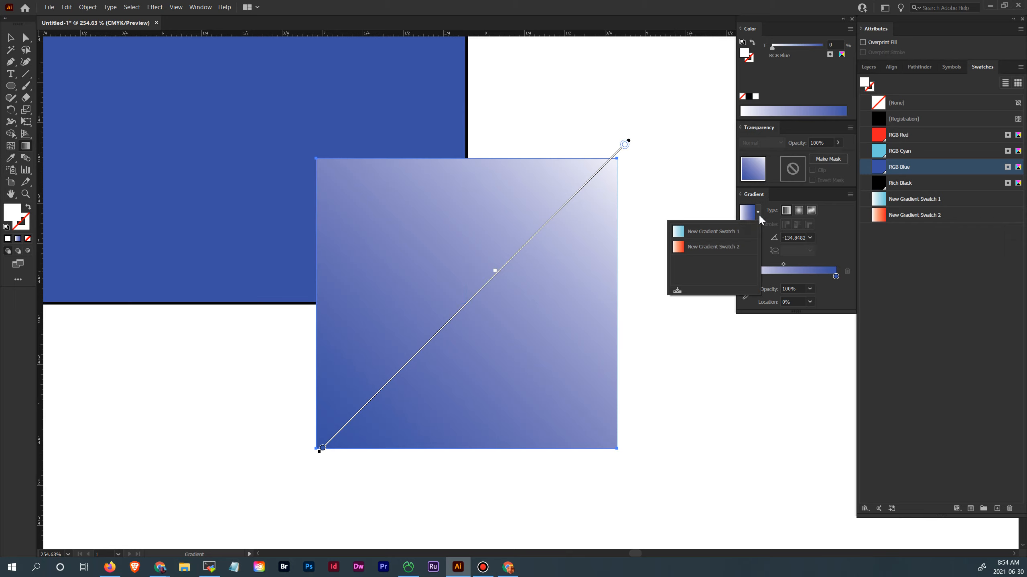
pyautogui.click(677, 290)
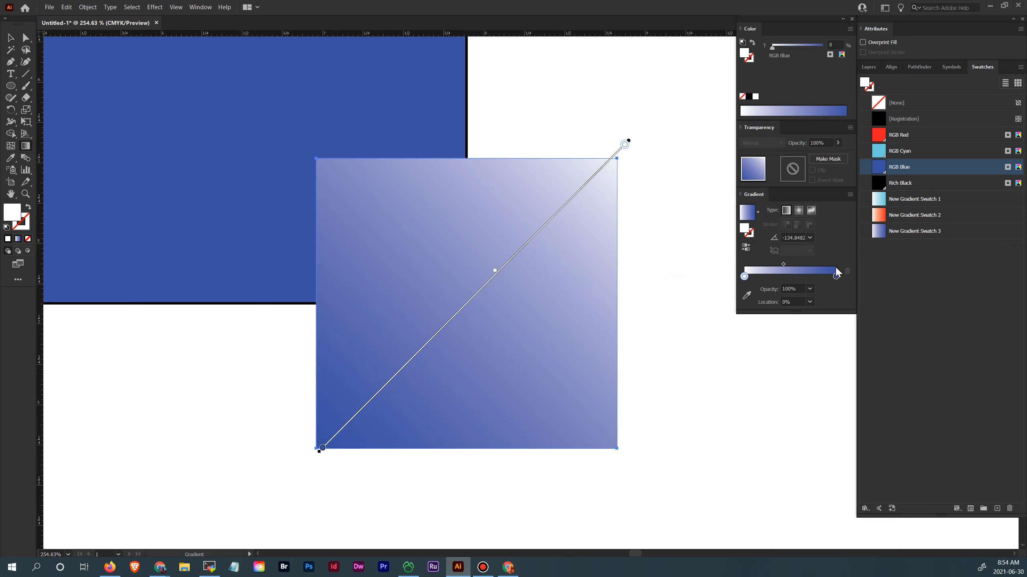
# - Try saved gradients on the square, applying New Gradient Swatch 2 and then New Gradient Swatch 1
pyautogui.click(757, 212)
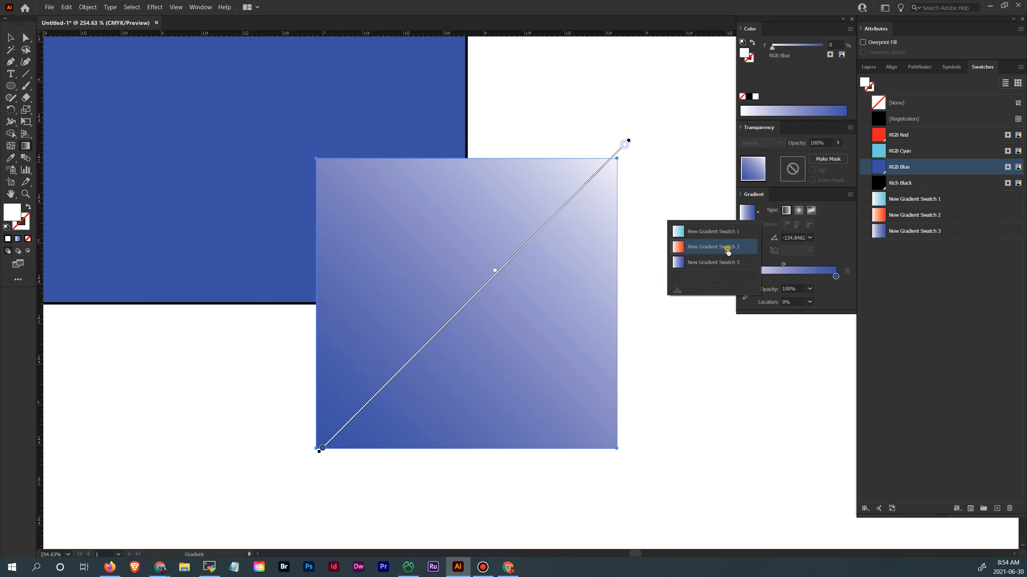
pyautogui.click(727, 247)
pyautogui.click(757, 212)
pyautogui.click(725, 231)
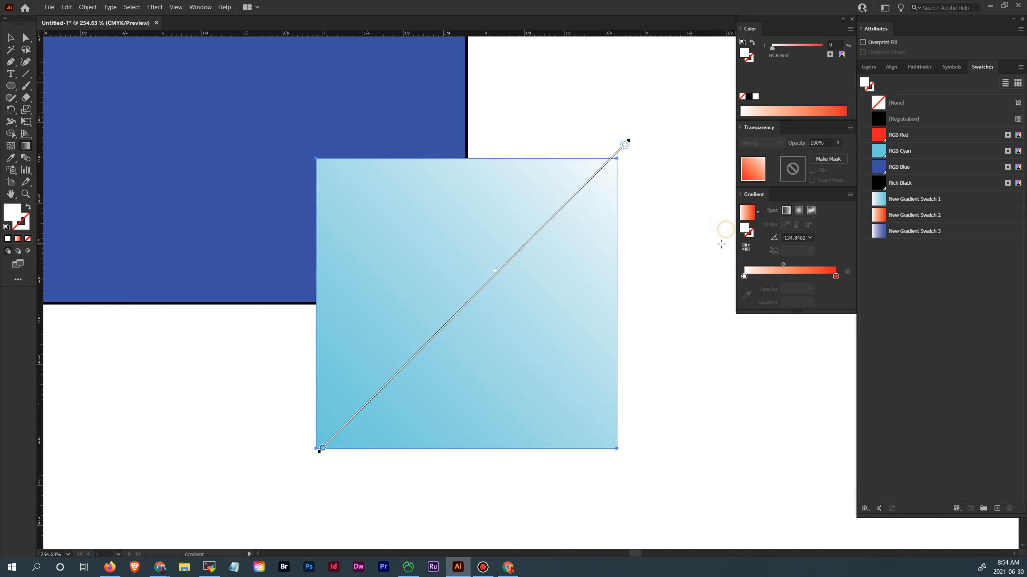
pyautogui.click(909, 201)
pyautogui.click(909, 216)
pyautogui.click(910, 233)
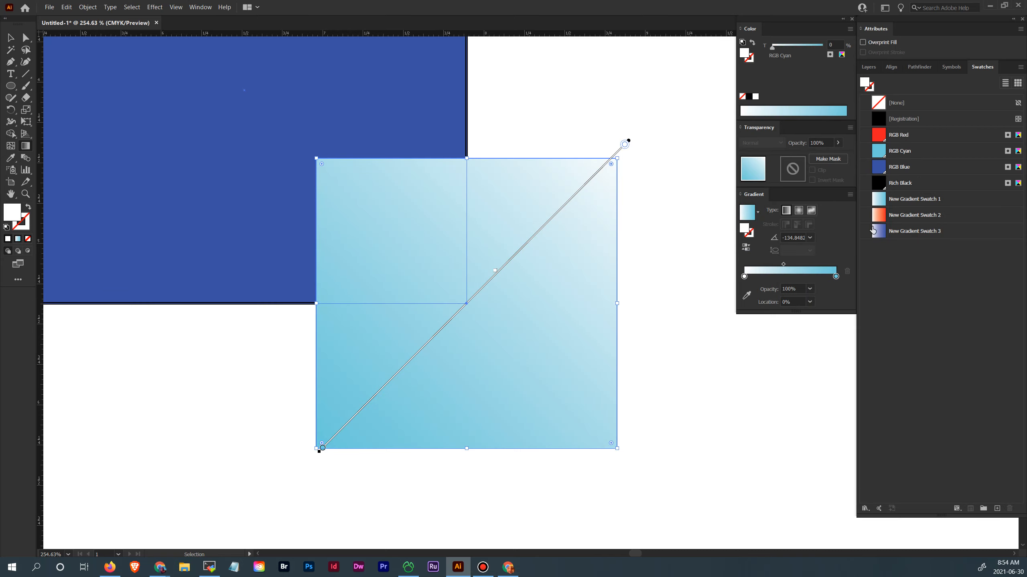
pyautogui.press('g')
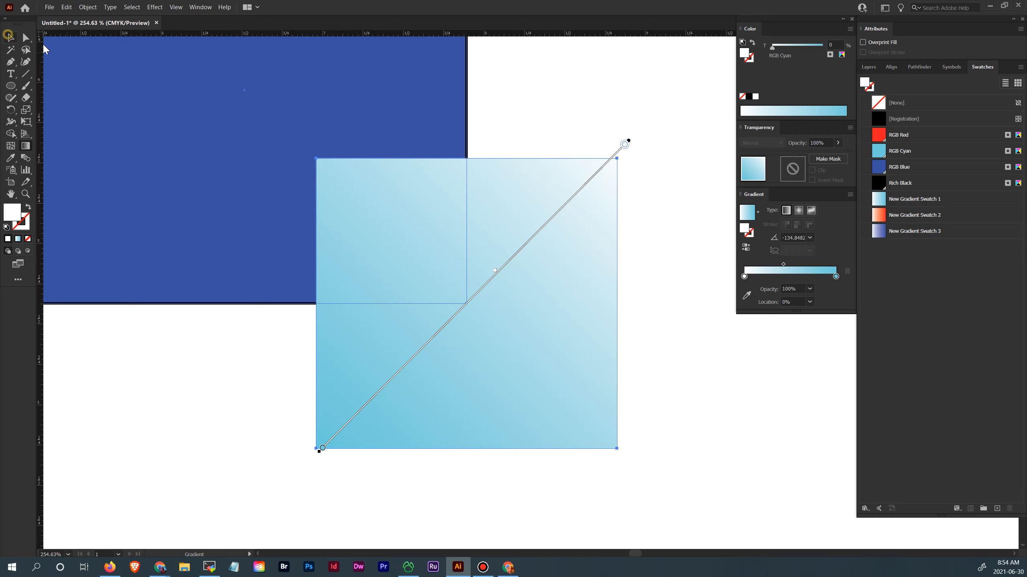
# - With the Selection tool active, cycle the square's fill through the saved gradient swatches, ending on New Gradient Swatch 3
pyautogui.click(10, 37)
pyautogui.click(926, 216)
pyautogui.click(923, 231)
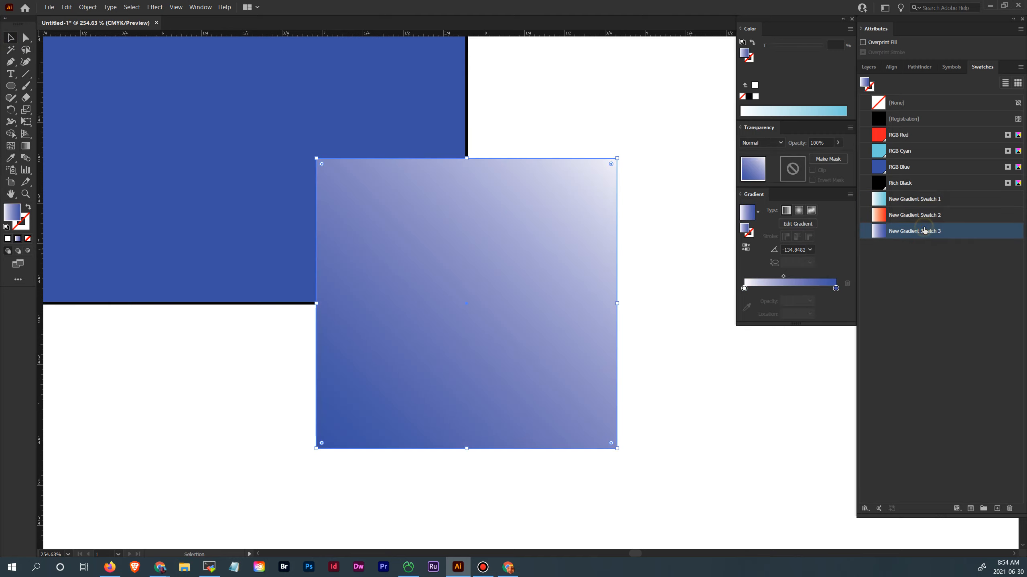
pyautogui.click(923, 215)
pyautogui.click(924, 200)
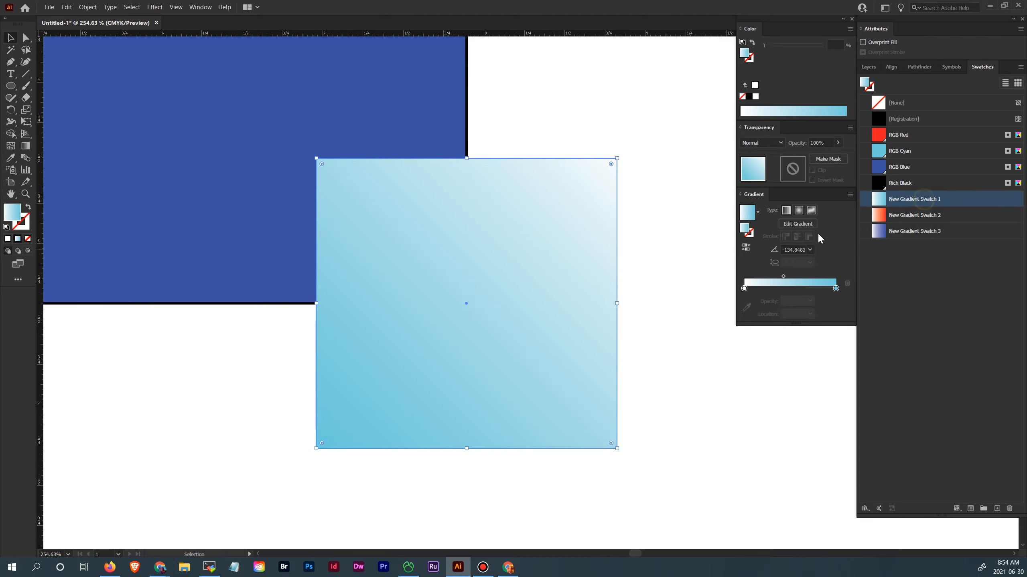
pyautogui.click(757, 211)
pyautogui.click(712, 261)
pyautogui.click(924, 231)
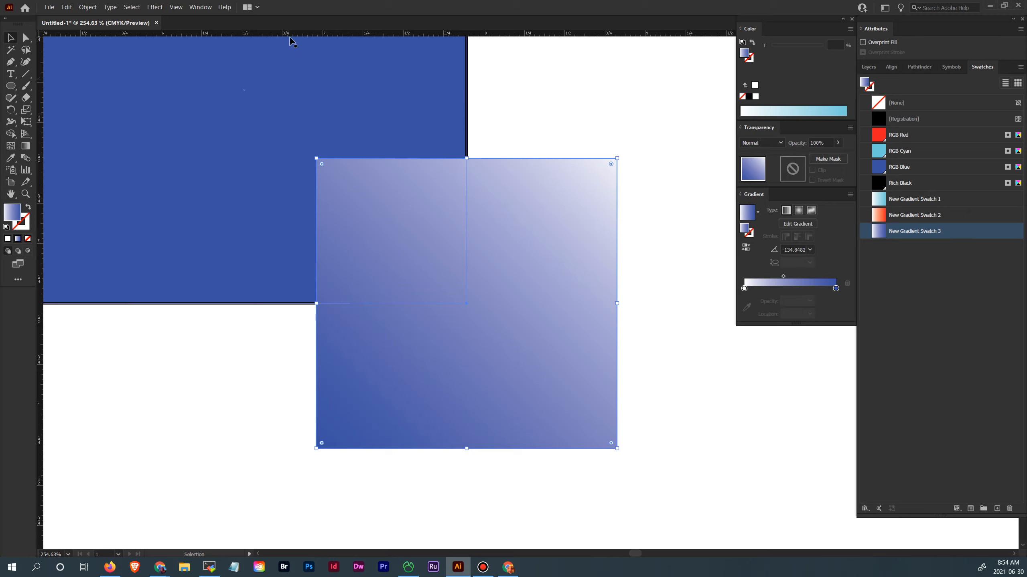
pyautogui.click(199, 7)
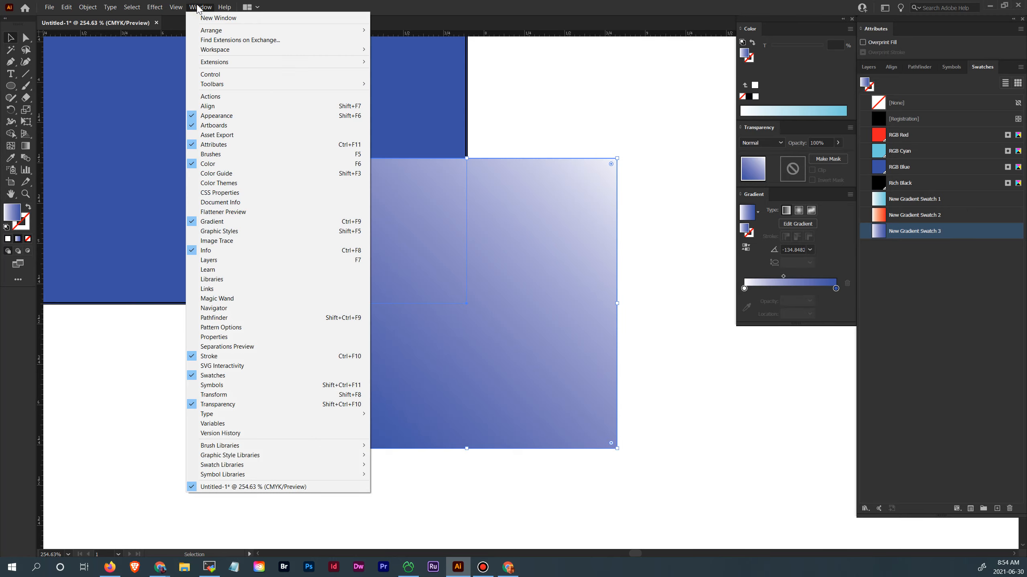
pyautogui.moveTo(206, 54)
pyautogui.moveTo(225, 7)
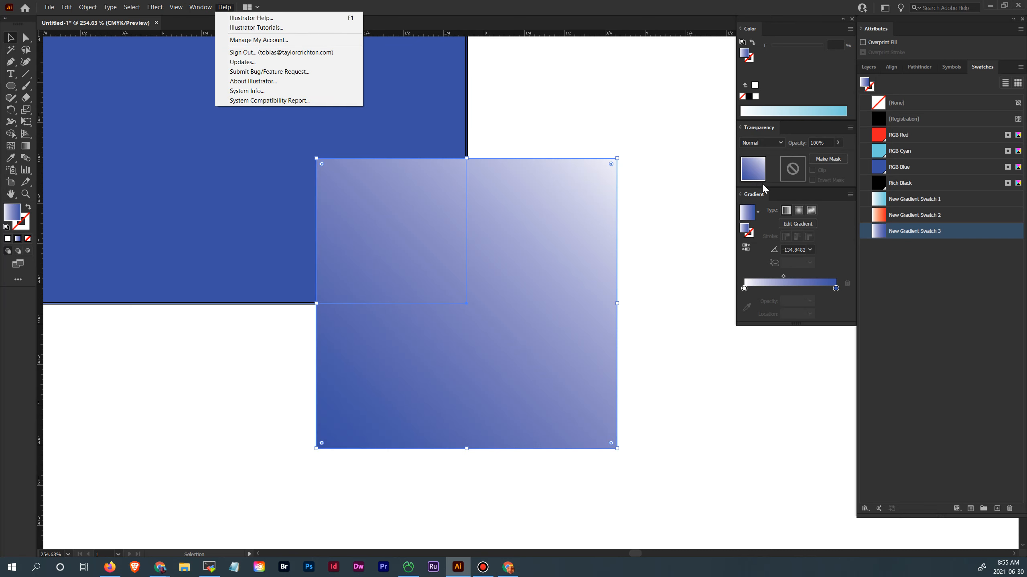
pyautogui.click(10, 38)
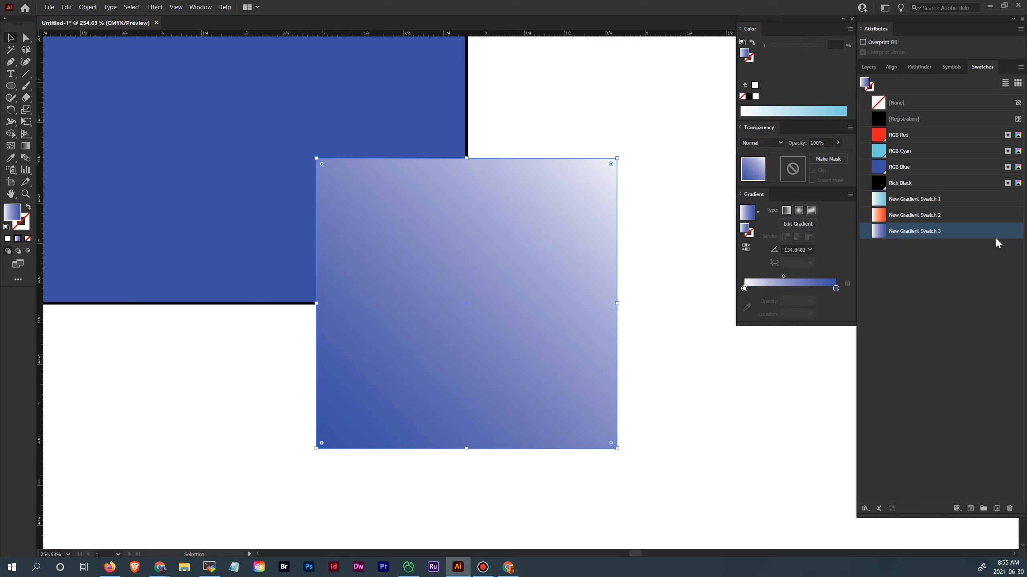
pyautogui.click(952, 67)
pyautogui.click(925, 71)
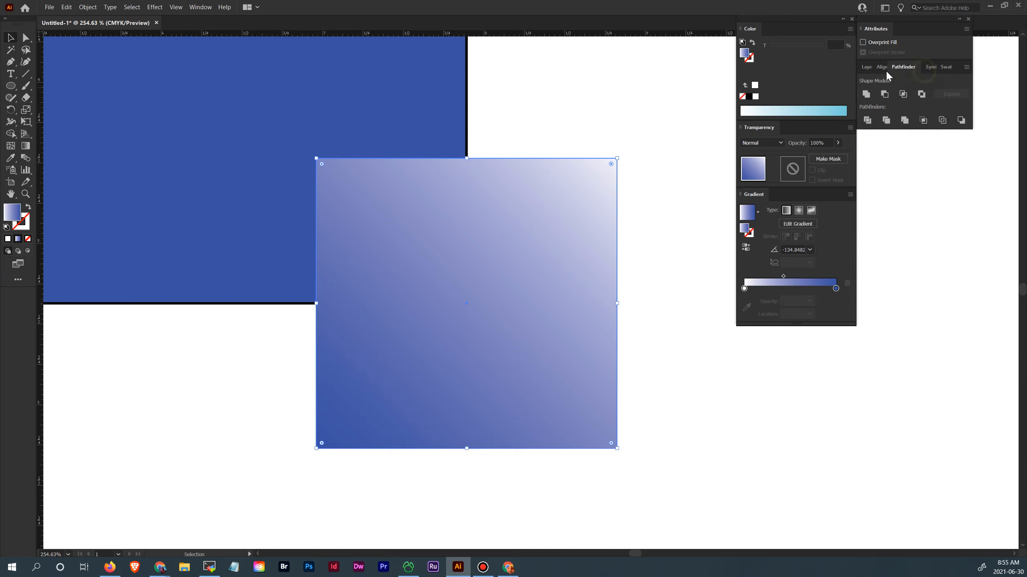
pyautogui.click(945, 68)
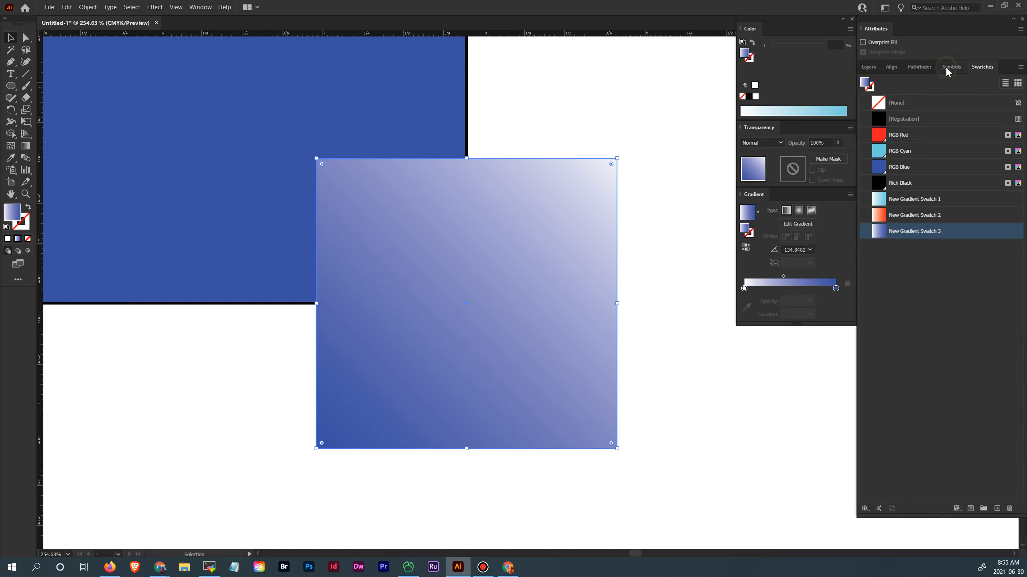